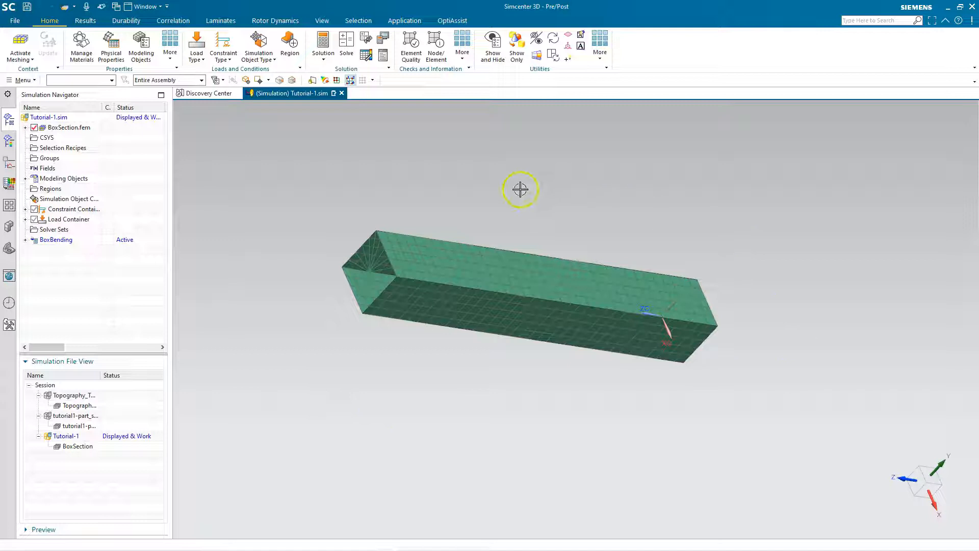
# - Make BoxSection.fem the work part and expand its Layups in the model tree
pyautogui.moveTo(781, 260); pyautogui.dragTo(770, 192, button='middle')
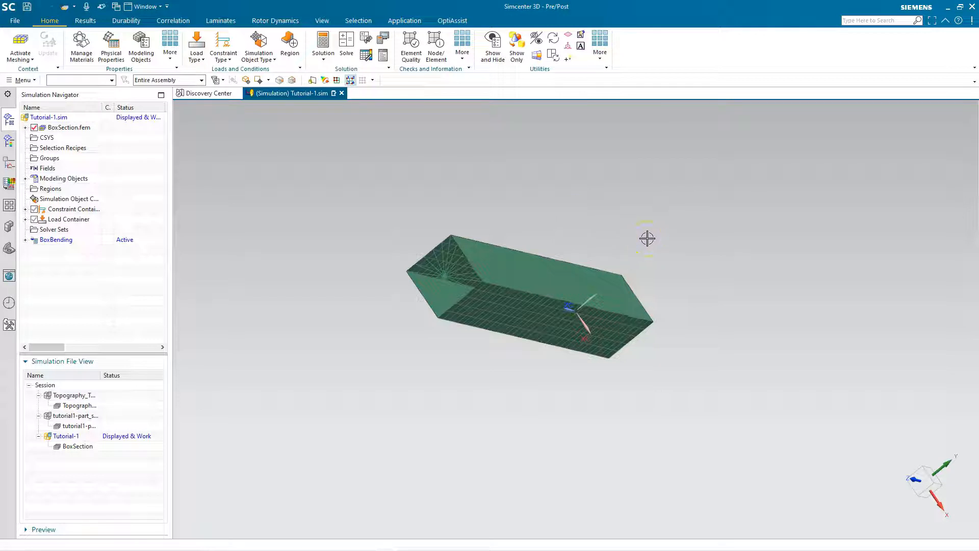
pyautogui.moveTo(648, 238); pyautogui.dragTo(642, 231, button='middle')
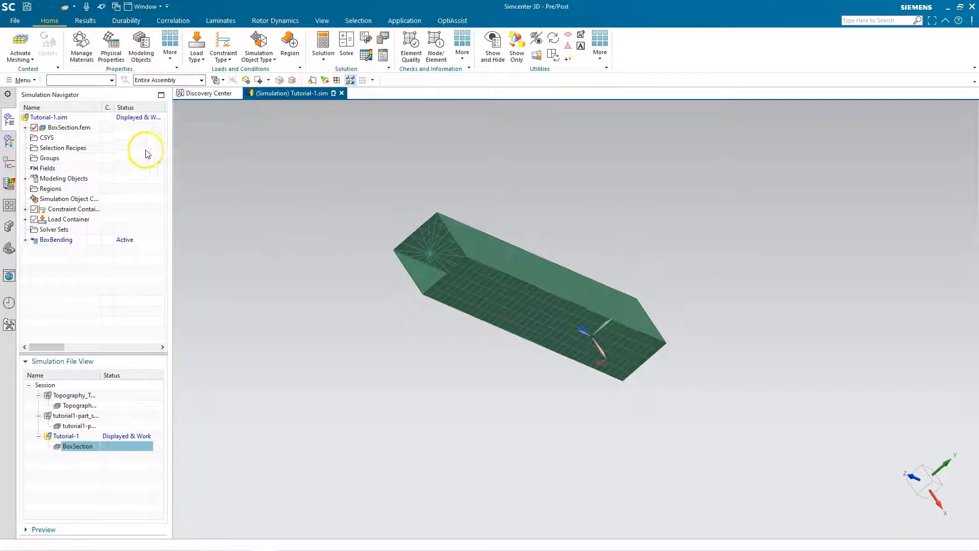
pyautogui.doubleClick(87, 129)
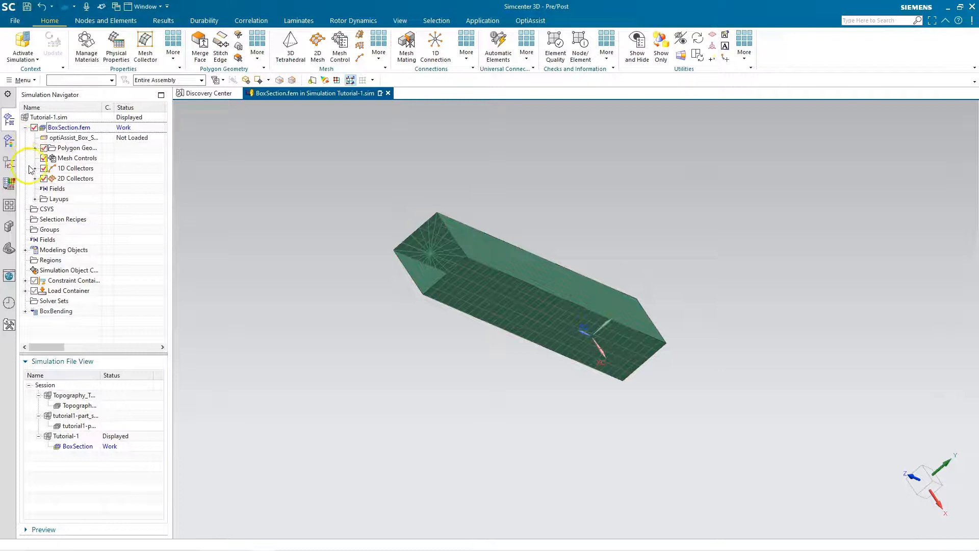
pyautogui.click(35, 199)
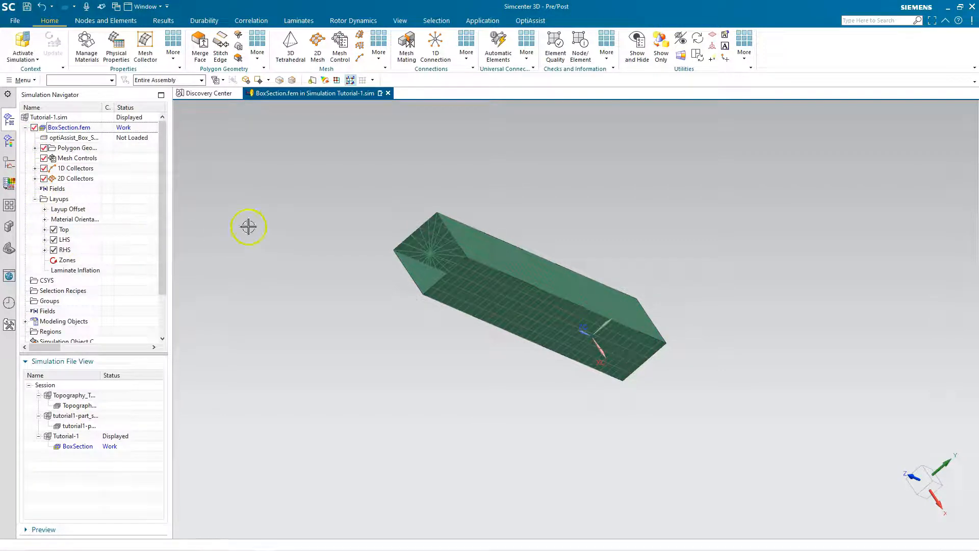
# - Inspect the plies of the Top, LHS and RHS layups and the faces that their 2D objects cover
pyautogui.moveTo(273, 222); pyautogui.dragTo(278, 232, button='middle')
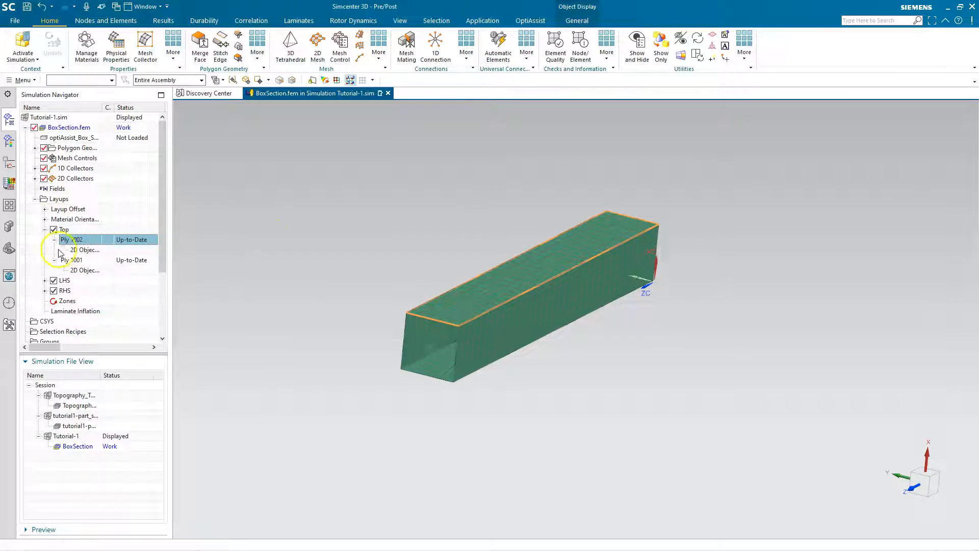
pyautogui.click(45, 281)
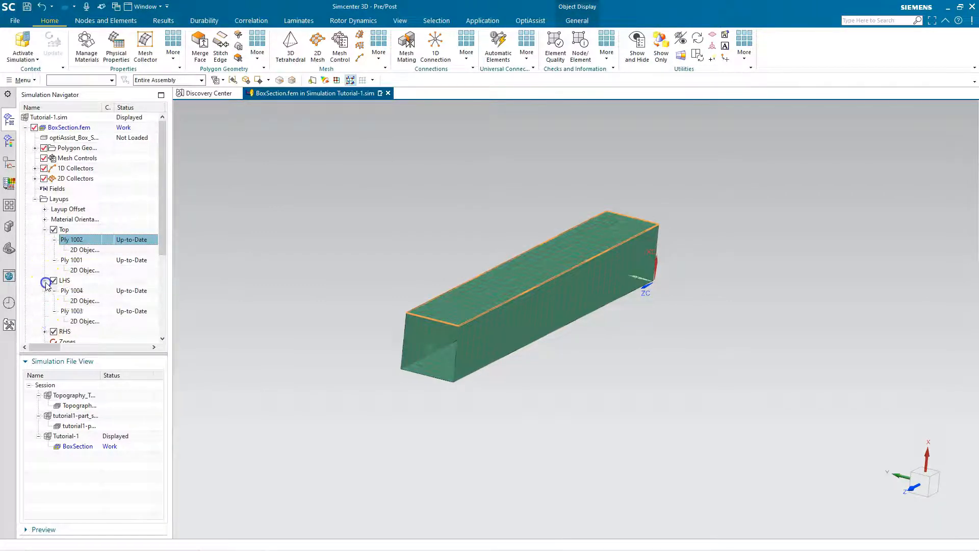
pyautogui.click(81, 300)
pyautogui.scroll(-2, 84, 305)
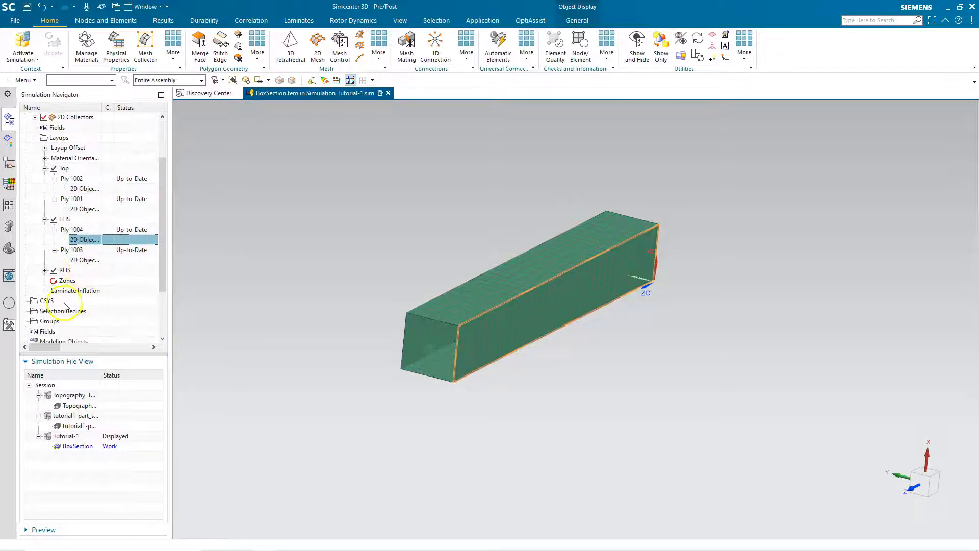
pyautogui.click(45, 270)
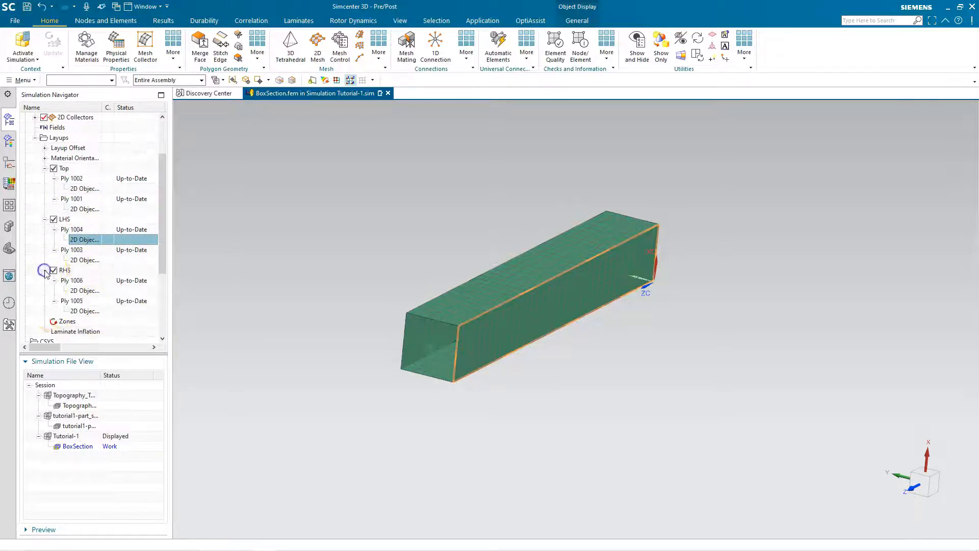
pyautogui.click(82, 290)
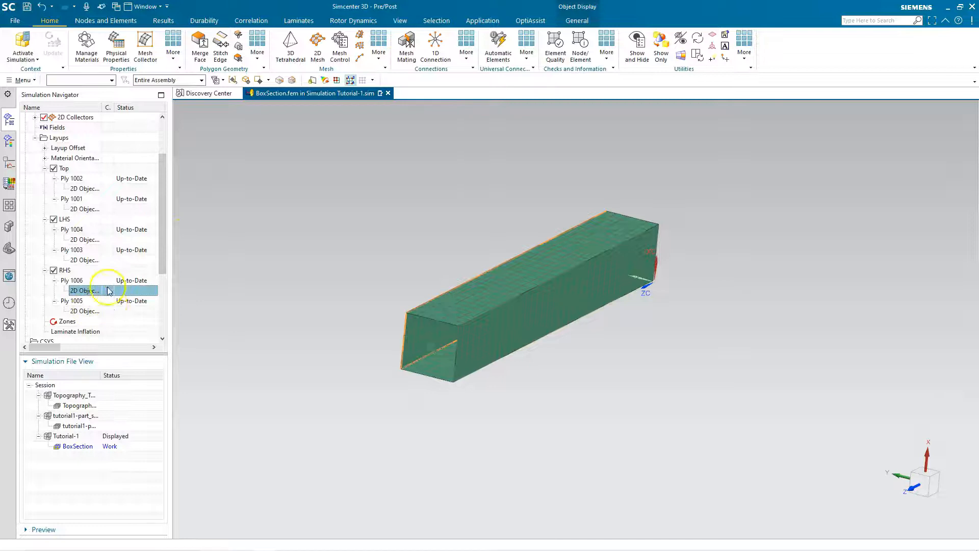
# - Create a global layup named Bottom and add a new ply to it
pyautogui.click(299, 21)
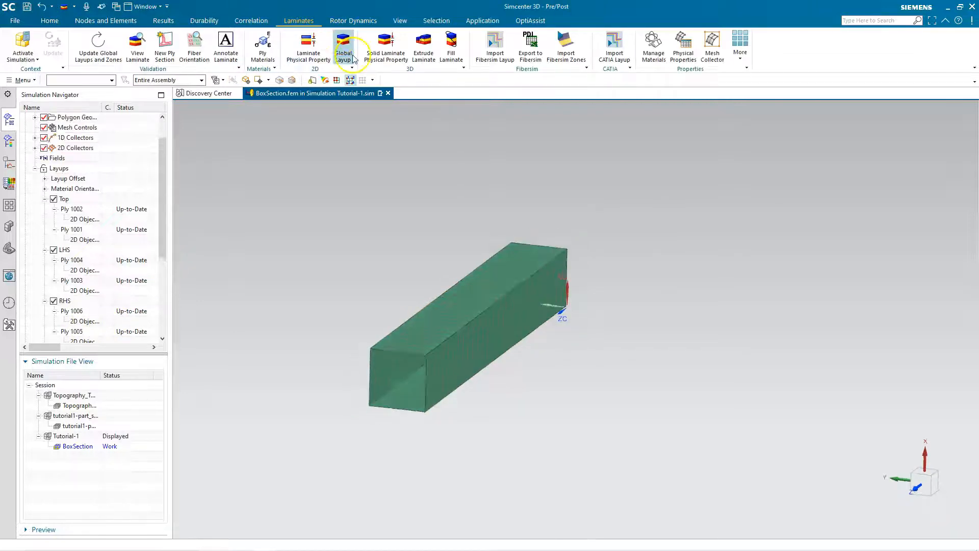
pyautogui.click(345, 51)
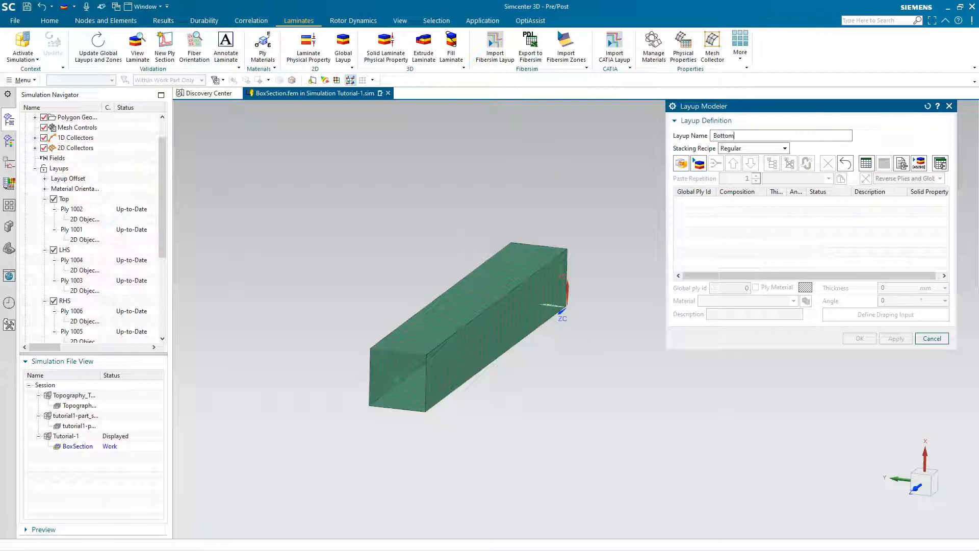
pyautogui.click(680, 164)
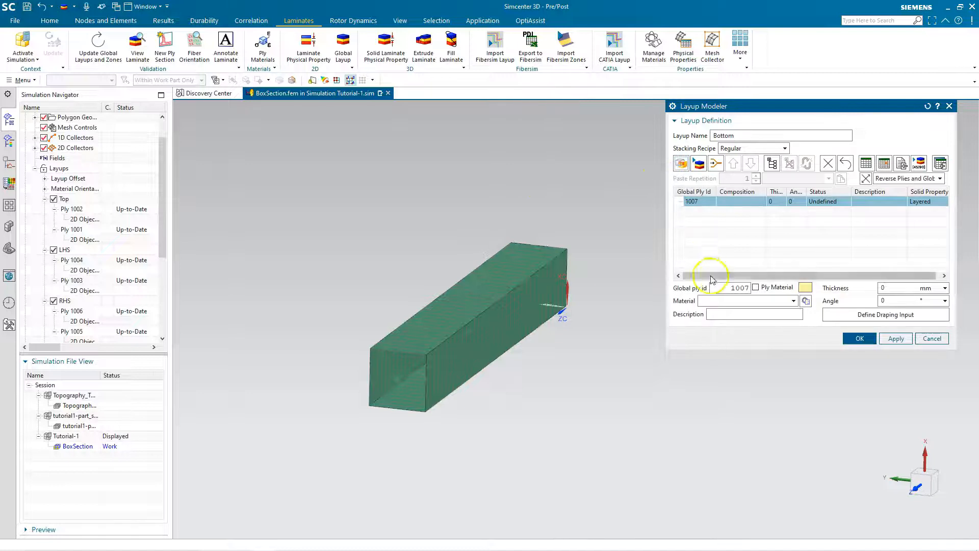
# - Define the new ply with description Bottom_0, material Carbon_Cloth and a thickness of 0.42 mm
pyautogui.click(721, 315)
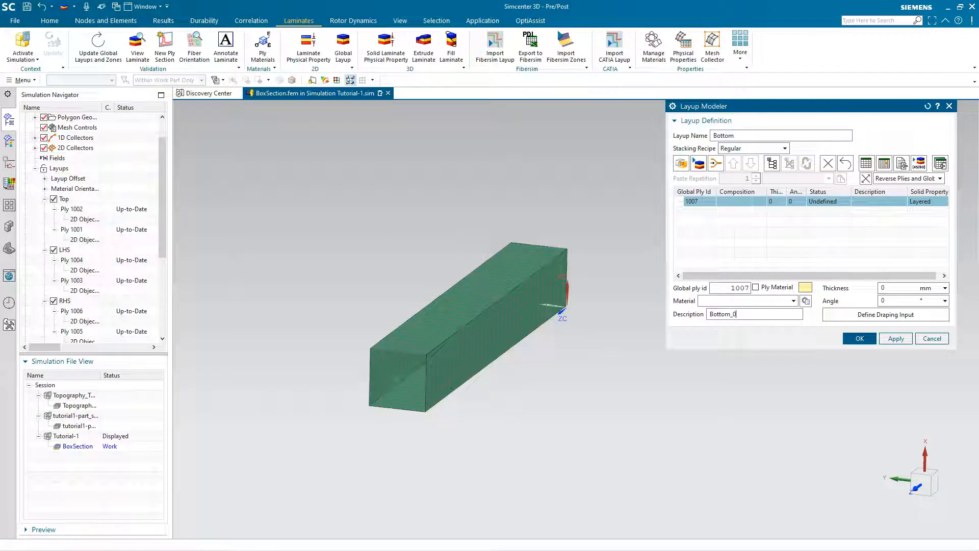
pyautogui.click(735, 300)
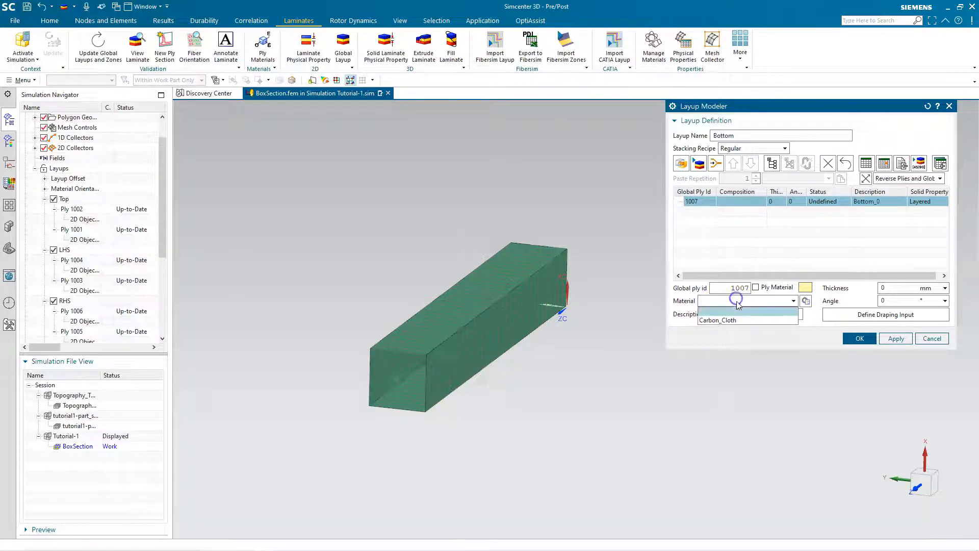
pyautogui.click(729, 322)
pyautogui.click(889, 286)
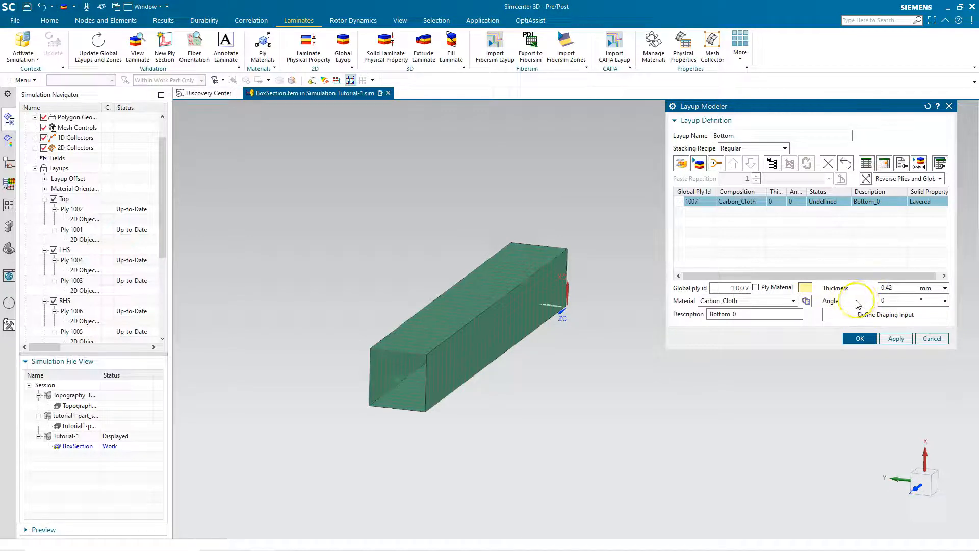
# - Define the ply's draping input with the Projection solver and the bottom face of the box as its 2D object
pyautogui.click(853, 318)
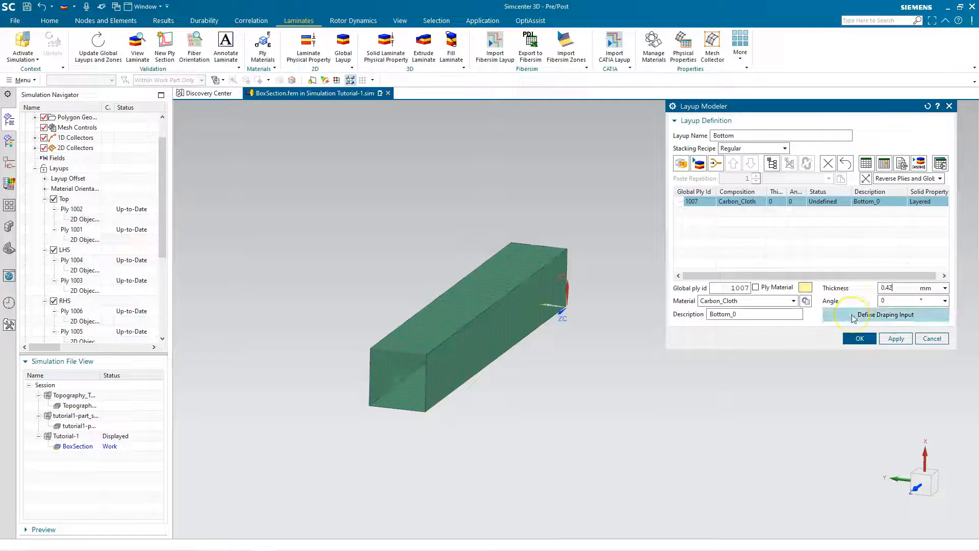
pyautogui.moveTo(638, 352); pyautogui.dragTo(625, 330, button='middle')
pyautogui.click(461, 354)
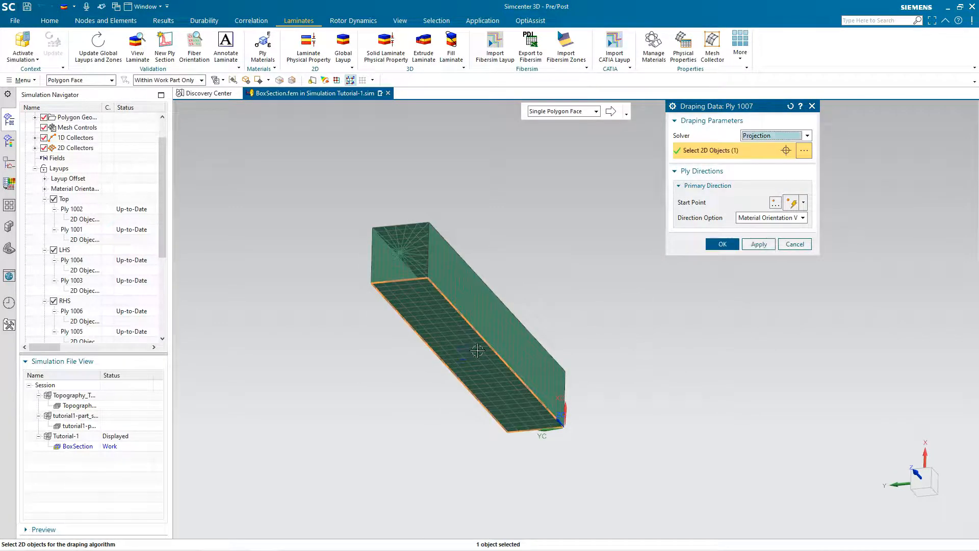
pyautogui.moveTo(583, 261); pyautogui.dragTo(580, 296, button='middle')
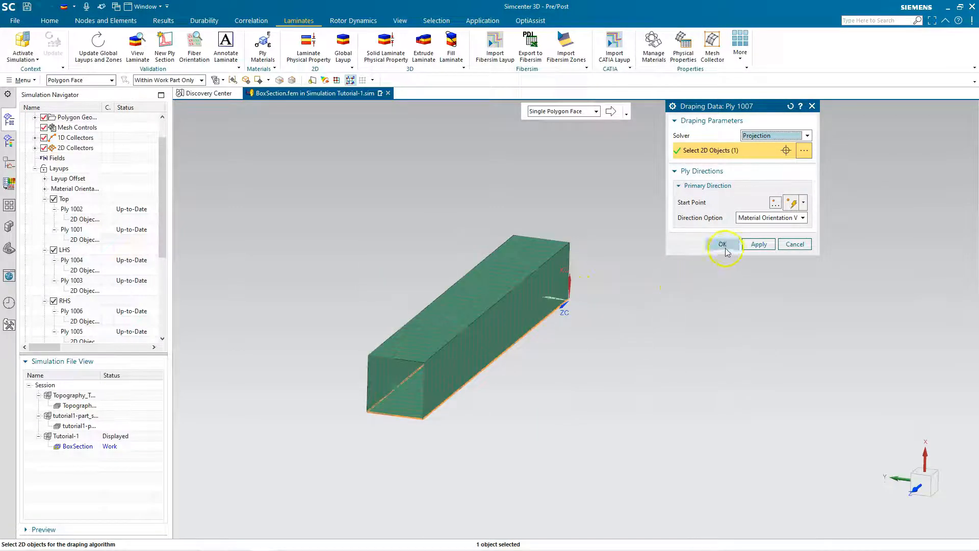
pyautogui.click(723, 245)
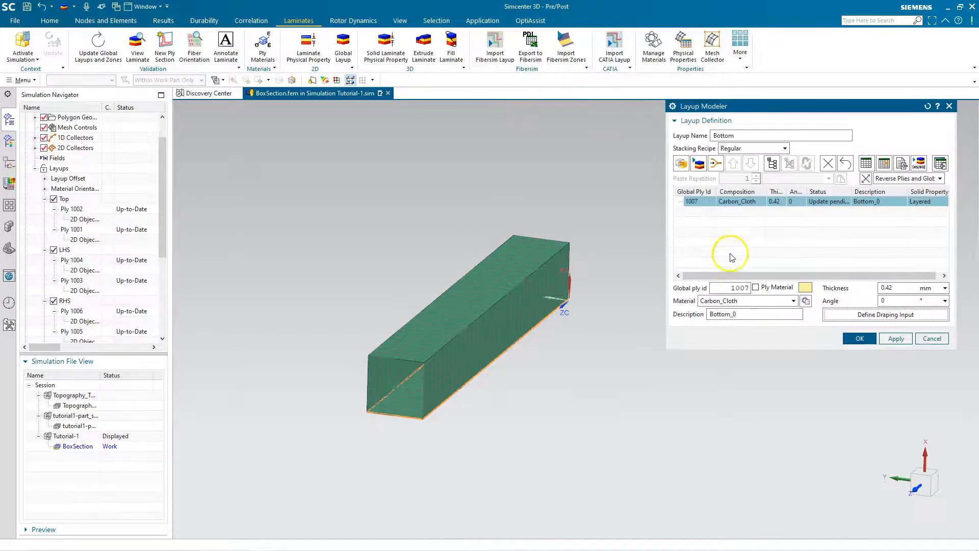
# - Paste a copy of the ply above the original, set its description to Bottom_45 and angle to 45°, and accept the layup
pyautogui.rightClick(724, 206)
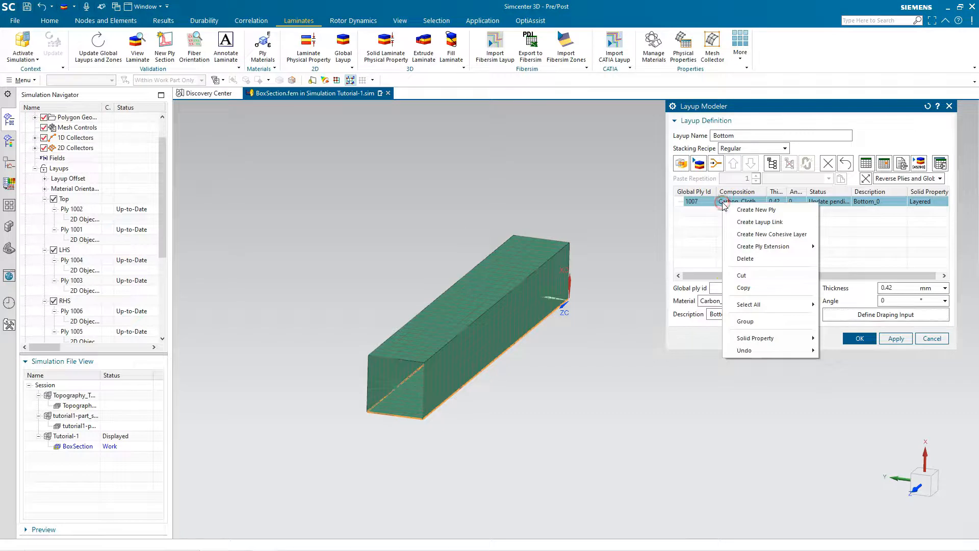
pyautogui.click(779, 280)
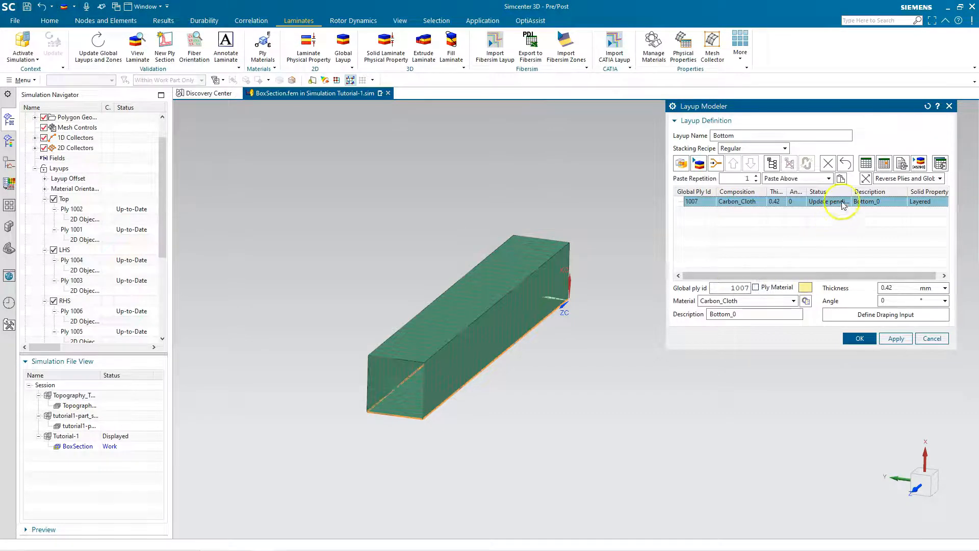
pyautogui.click(841, 178)
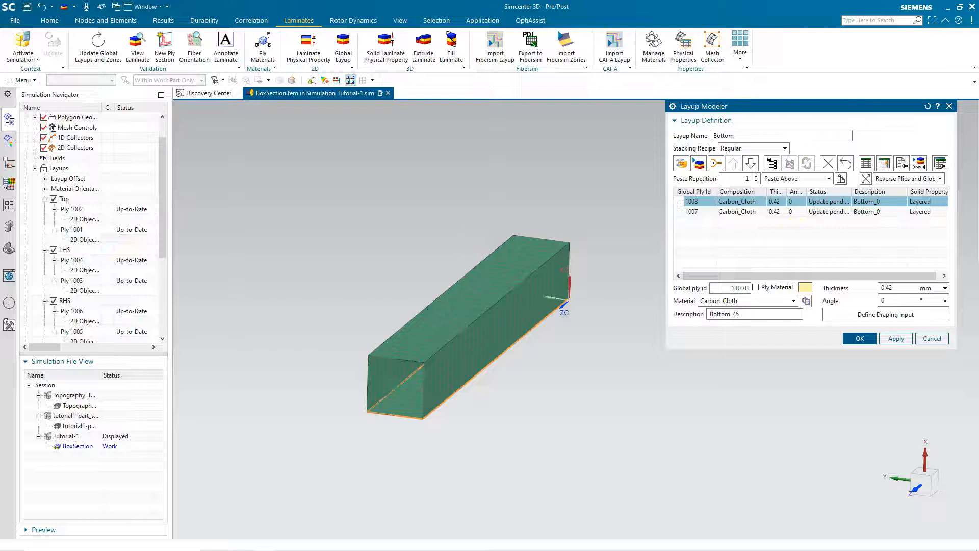
pyautogui.click(893, 302)
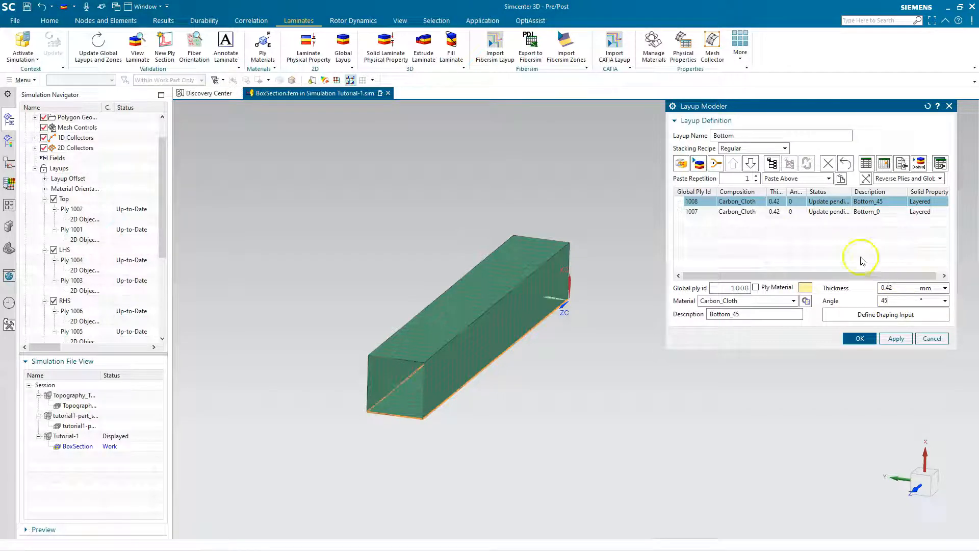
pyautogui.click(852, 339)
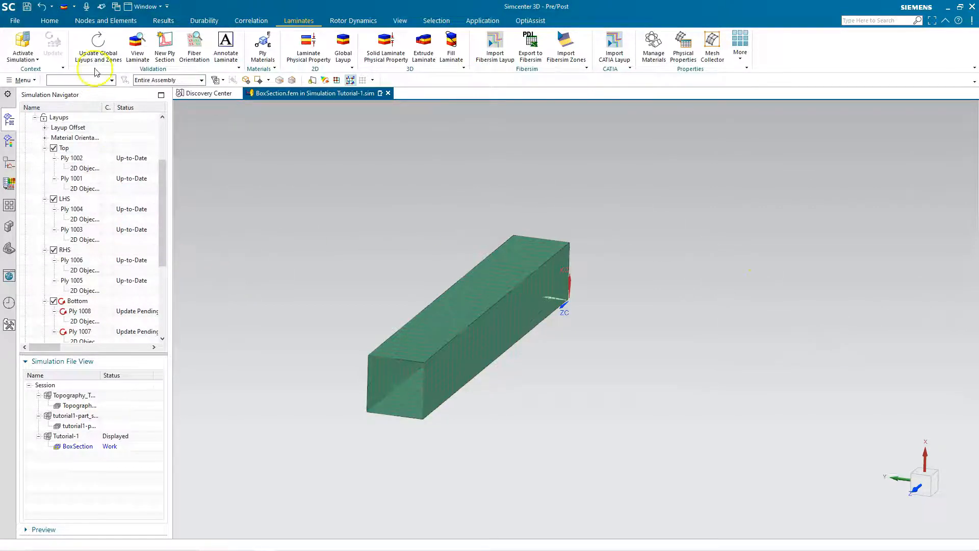
# - Update the global layups and zones, and dismiss the zones computation report
pyautogui.click(98, 49)
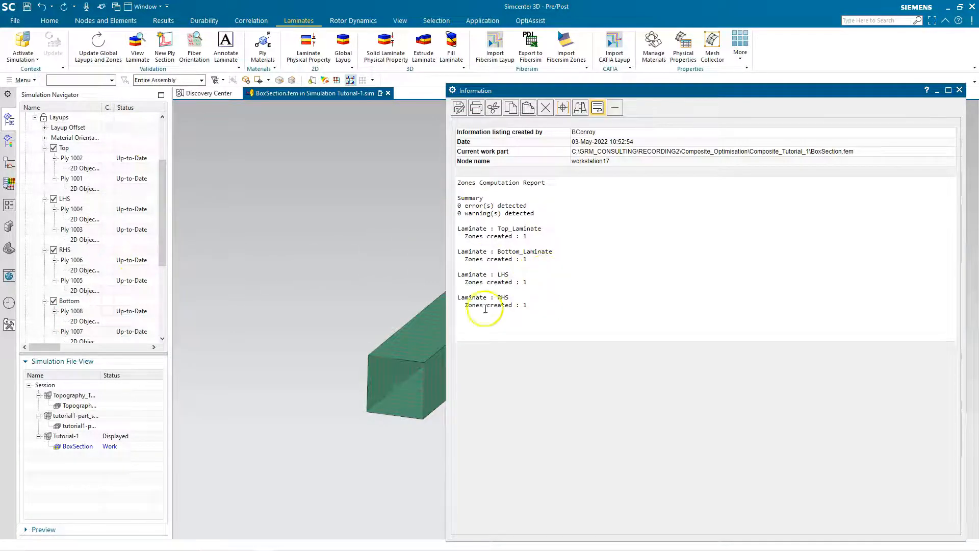
pyautogui.moveTo(230, 305); pyautogui.dragTo(353, 275, button='middle')
pyautogui.moveTo(252, 294); pyautogui.dragTo(407, 251, button='middle')
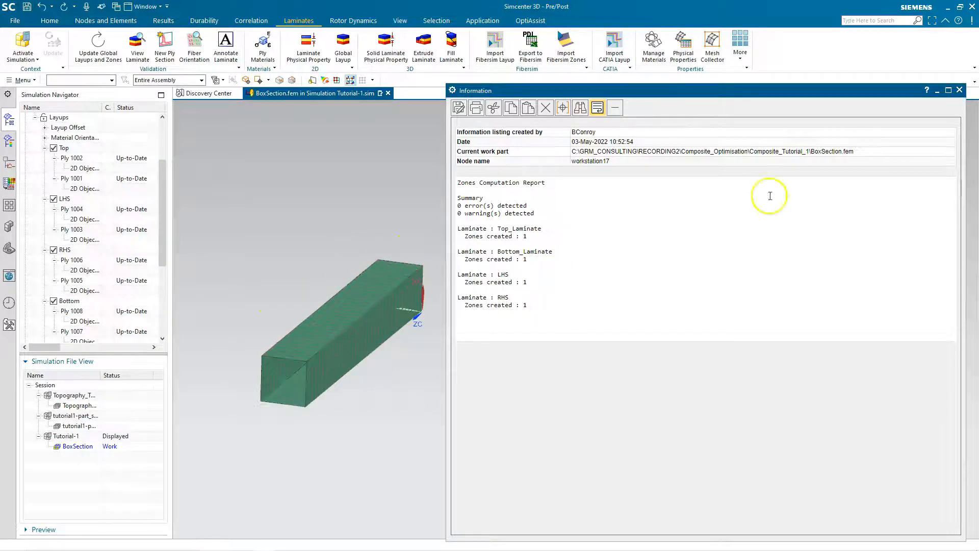
pyautogui.click(959, 90)
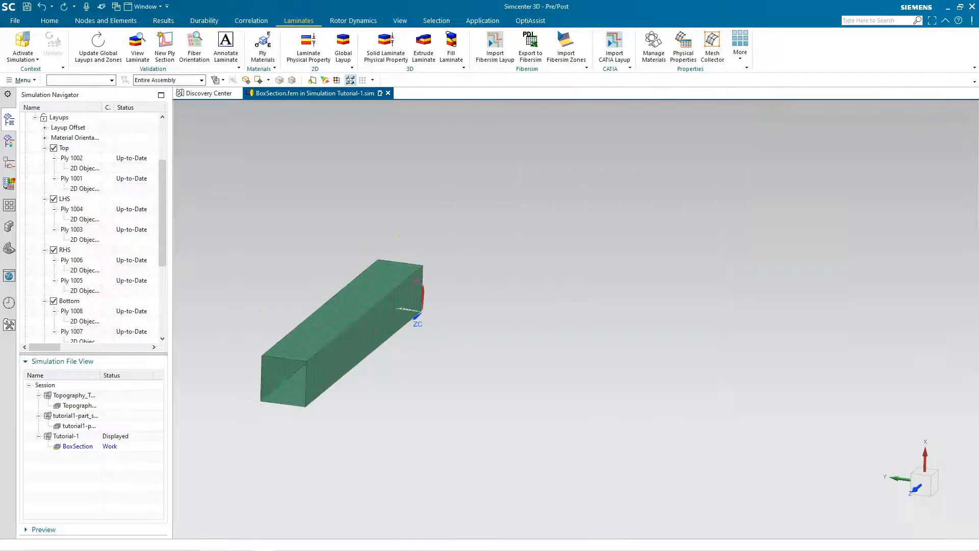
# - Display the element material orientation for all meshes in the 2D collectors
pyautogui.moveTo(329, 377); pyautogui.dragTo(569, 393, button='middle')
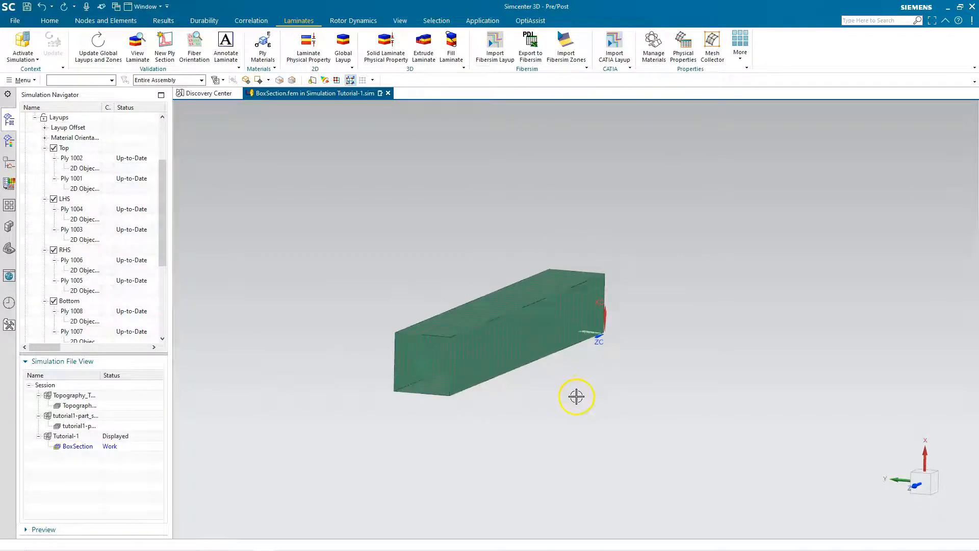
pyautogui.moveTo(648, 237); pyautogui.dragTo(646, 245, button='middle')
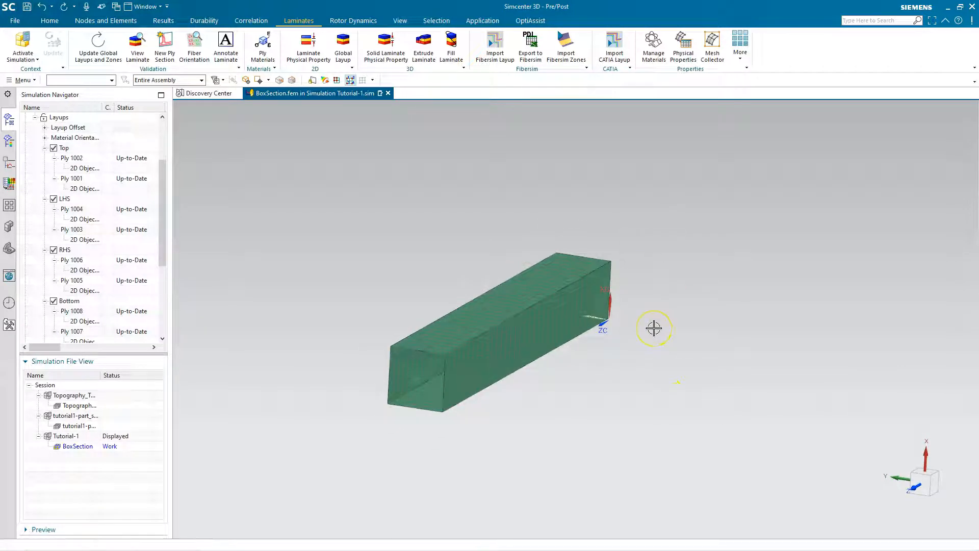
pyautogui.scroll(5, 76, 214)
pyautogui.click(35, 198)
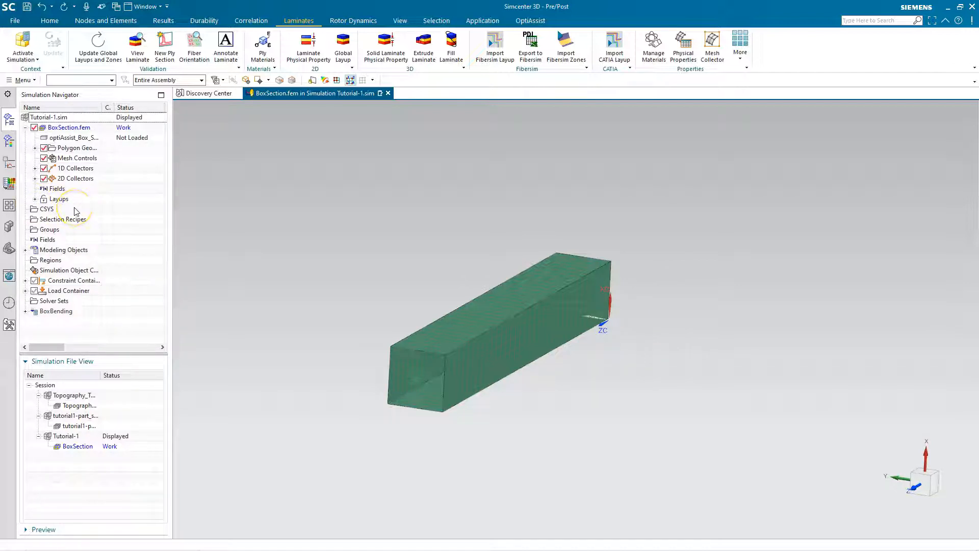
pyautogui.click(35, 178)
pyautogui.rightClick(77, 180)
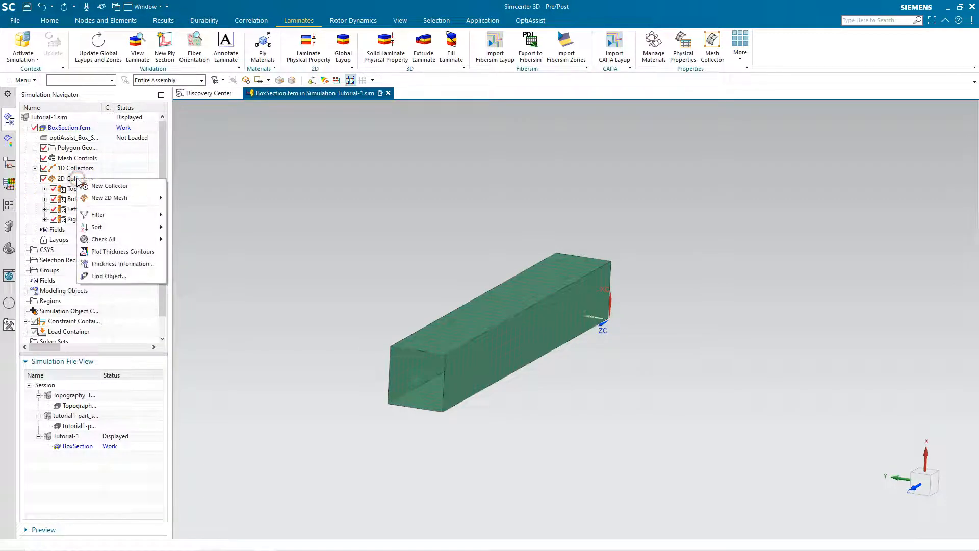
pyautogui.moveTo(145, 244)
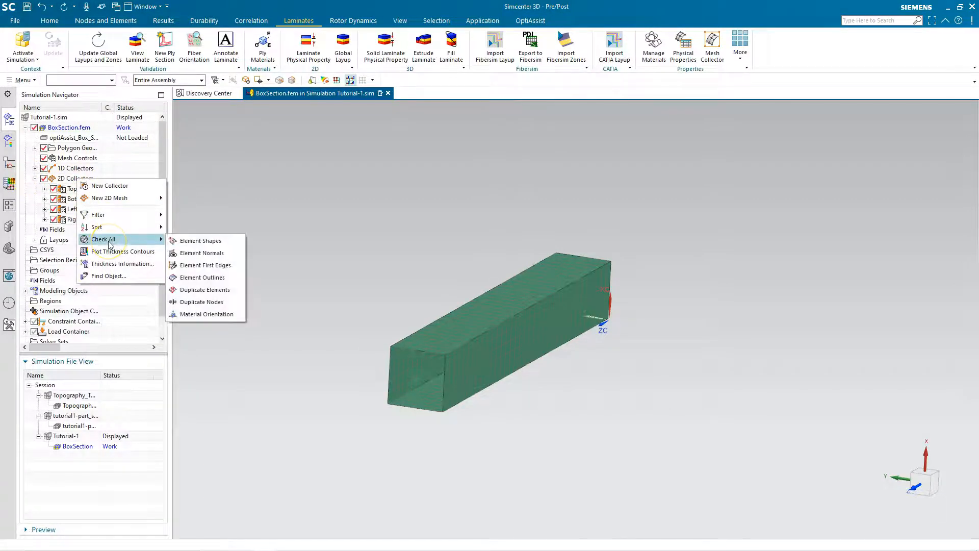
pyautogui.click(221, 314)
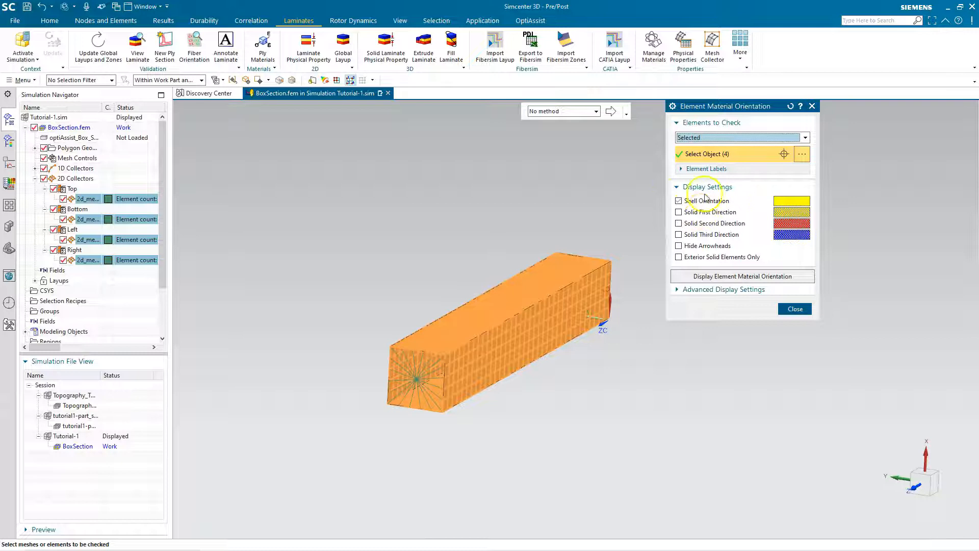
pyautogui.click(732, 278)
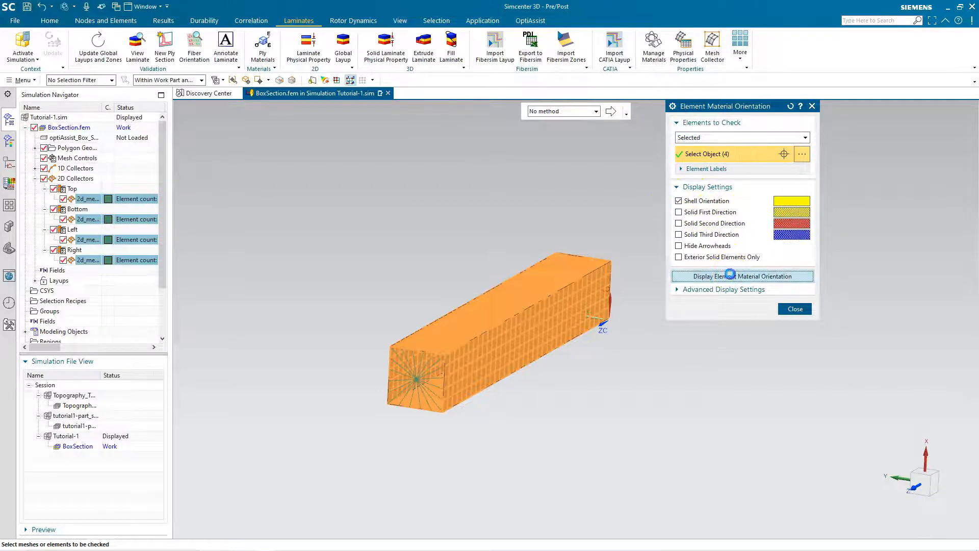
# - Examine the material orientation arrows along the faces and at the ends of the box, and close the check
pyautogui.moveTo(645, 338); pyautogui.dragTo(624, 366, button='middle')
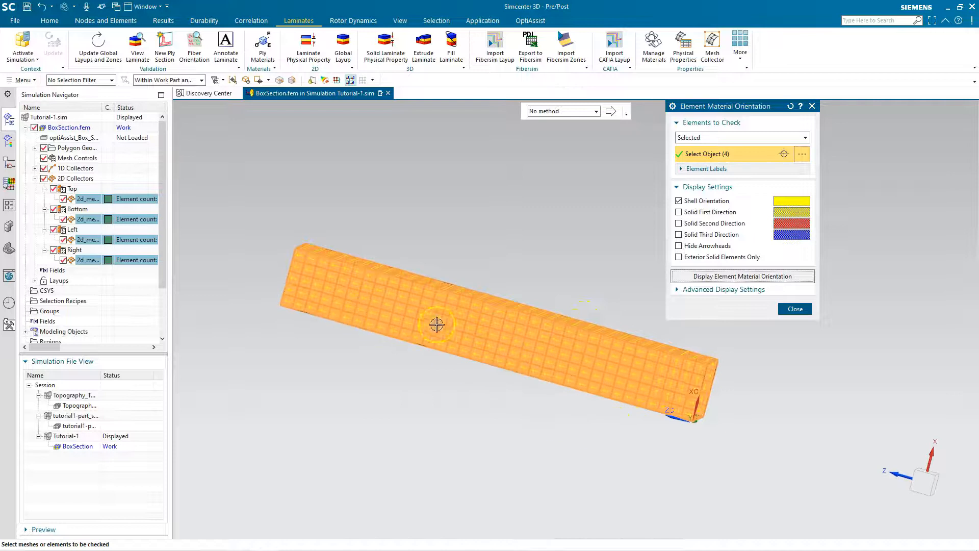
pyautogui.scroll(3, 743, 406)
pyautogui.scroll(1, 743, 406)
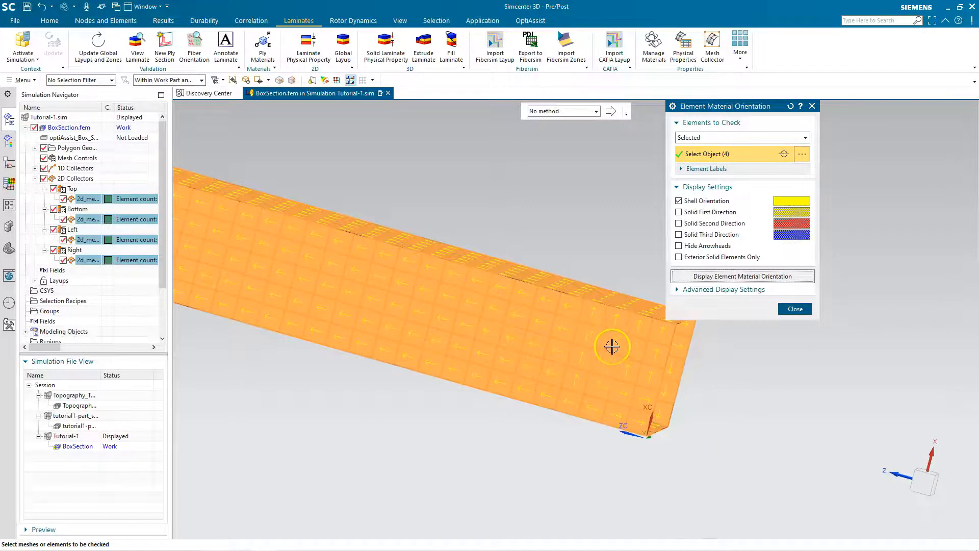
pyautogui.scroll(-3, 403, 314)
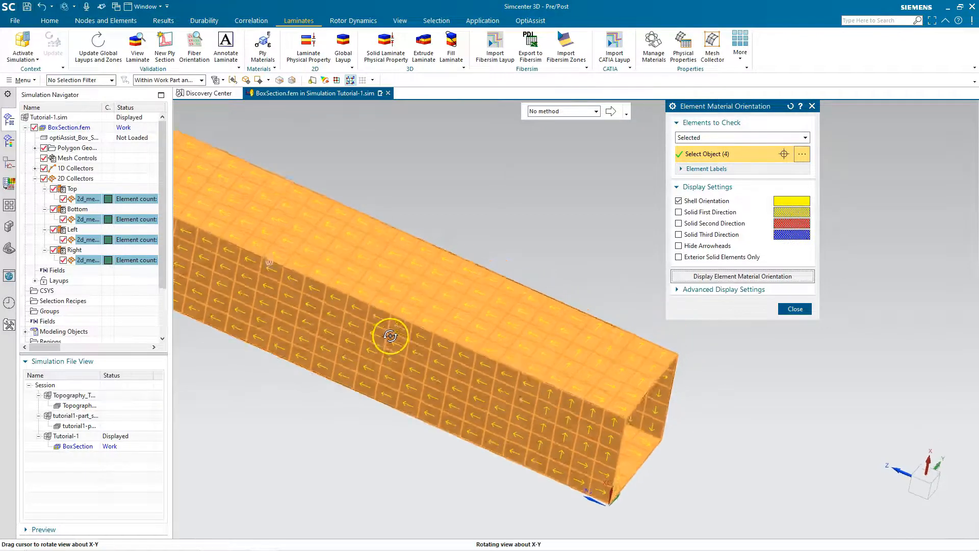
pyautogui.scroll(-2, 693, 468)
pyautogui.scroll(2, 435, 394)
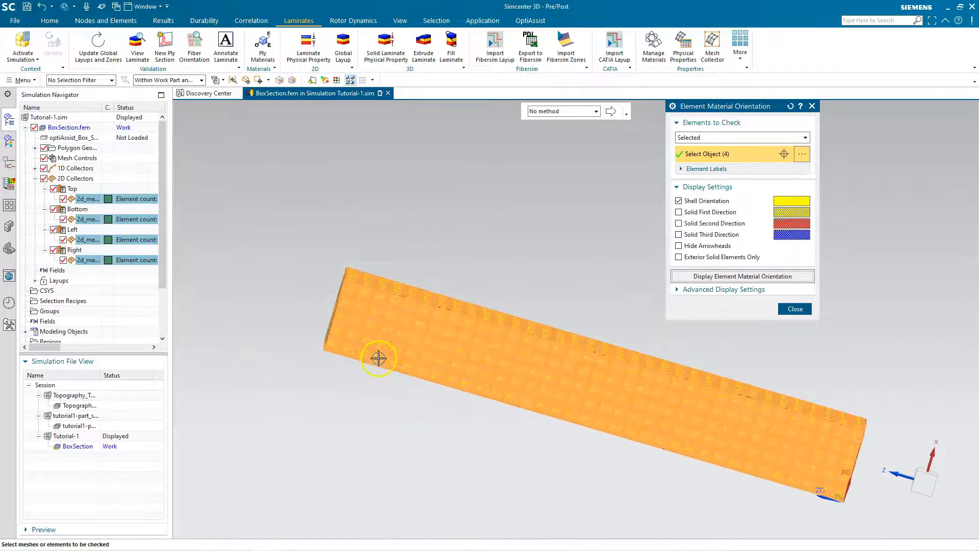
pyautogui.scroll(-1, 375, 319)
pyautogui.click(795, 309)
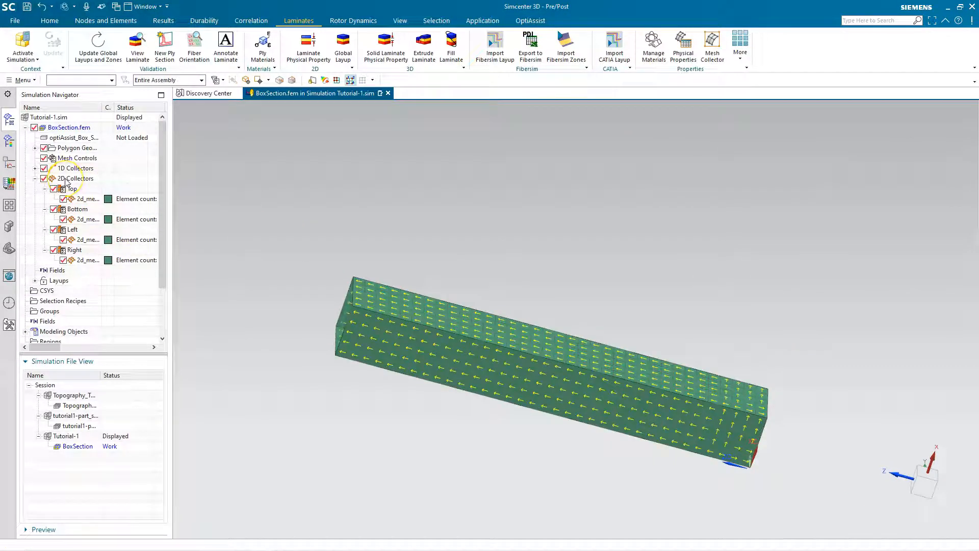
# - Set the Top mesh's material orientation method to Vector along the ZC axis in its mesh associated data
pyautogui.click(80, 198)
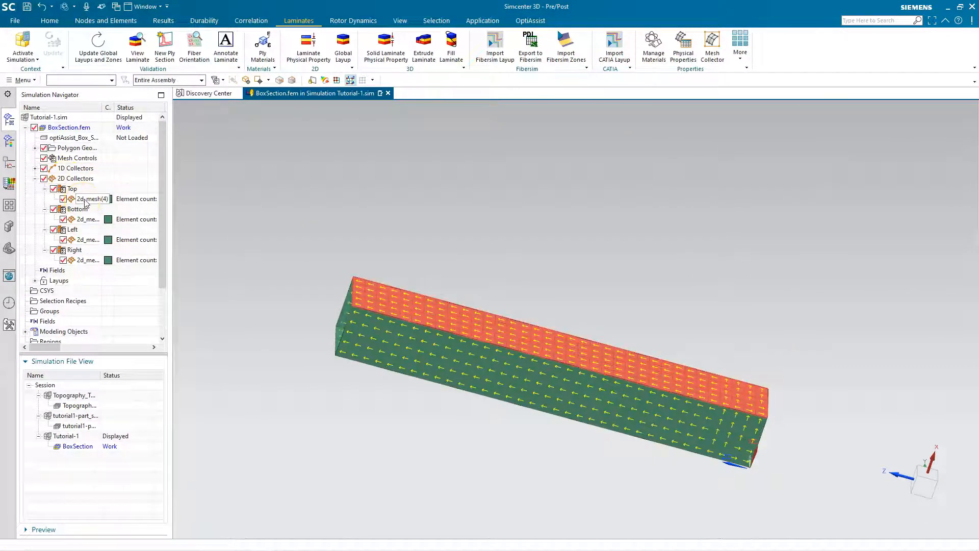
pyautogui.rightClick(84, 203)
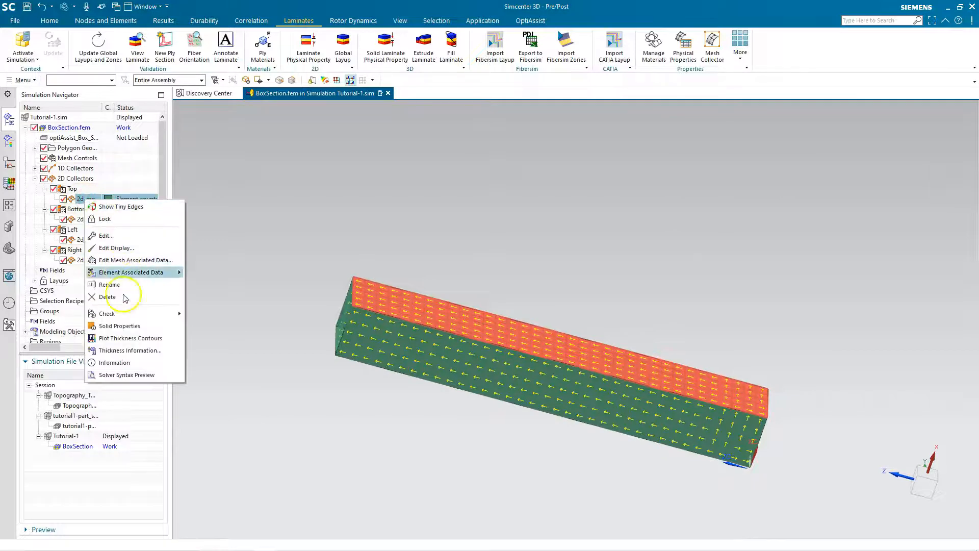
pyautogui.click(136, 265)
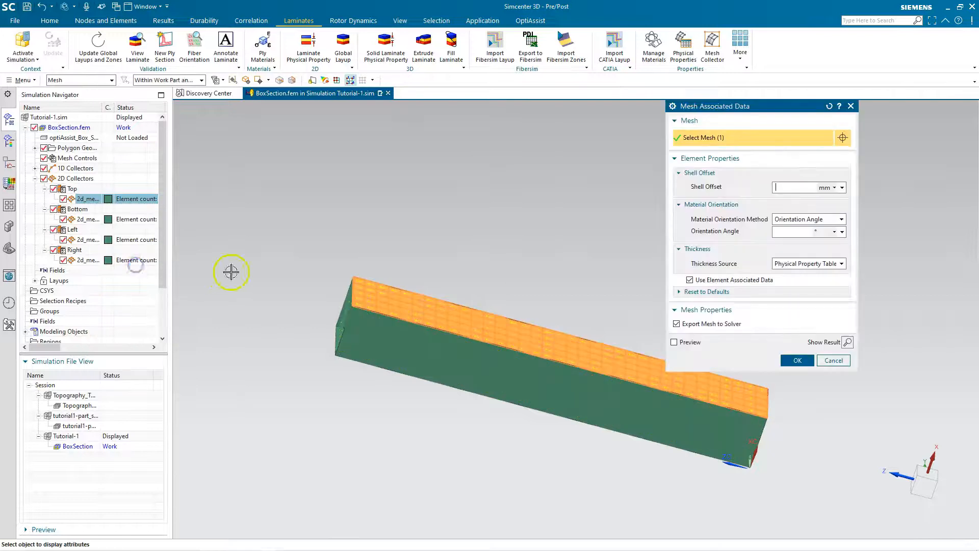
pyautogui.click(801, 220)
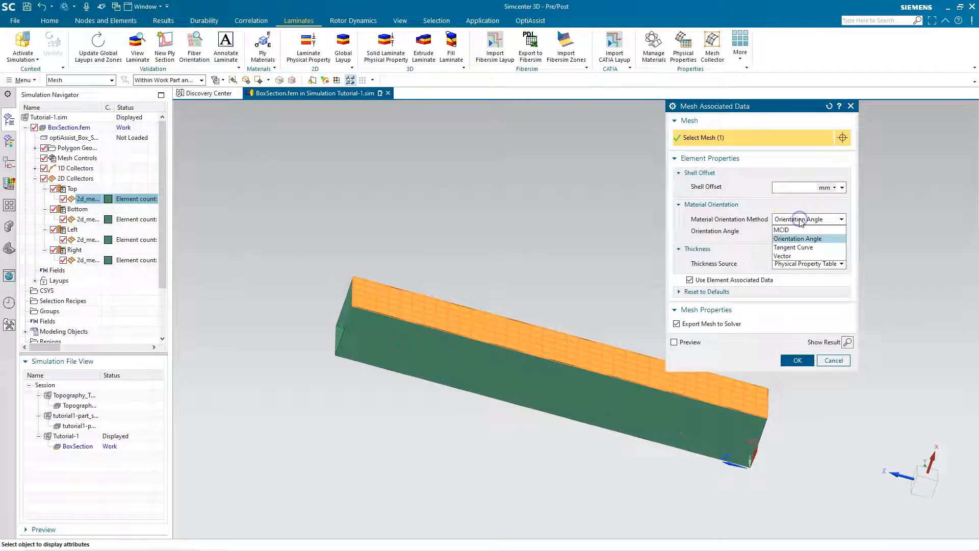
pyautogui.click(799, 256)
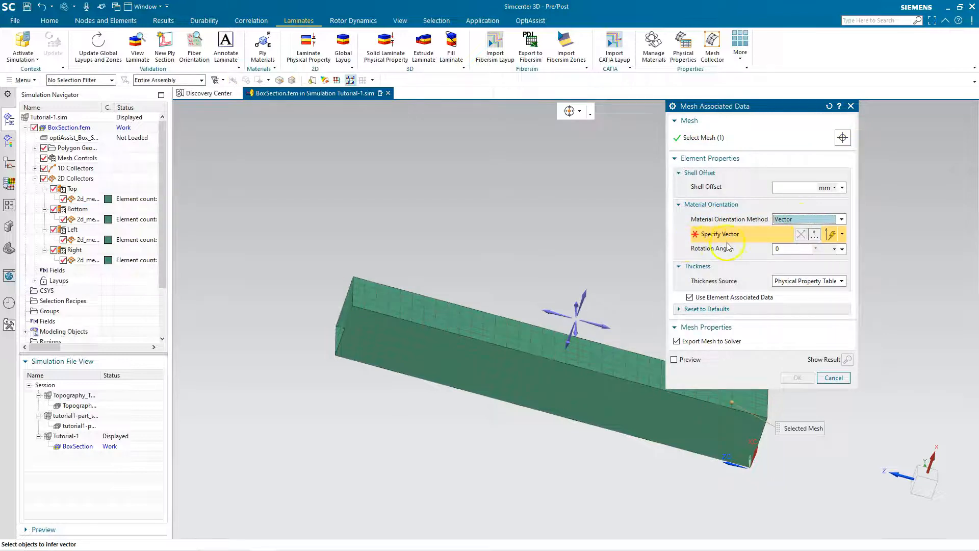
pyautogui.click(843, 235)
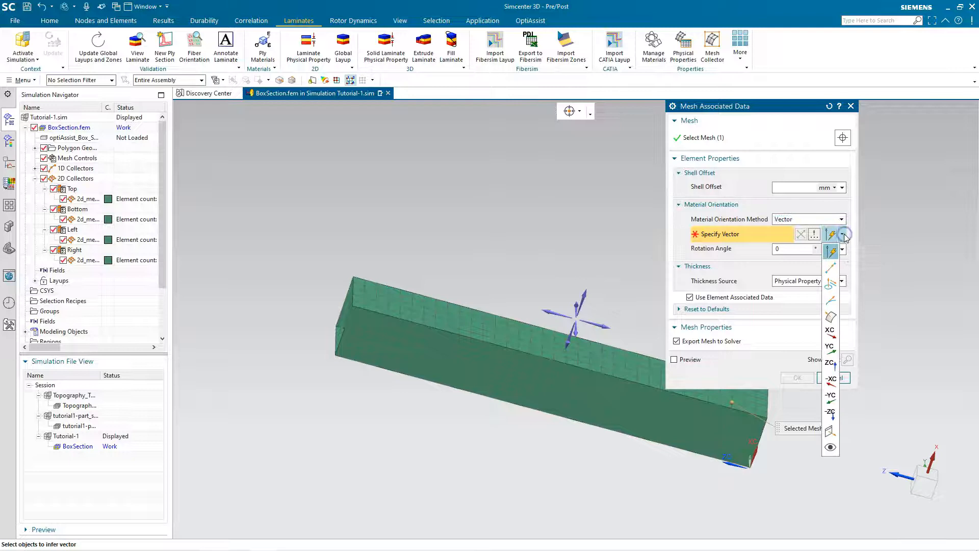
pyautogui.click(831, 365)
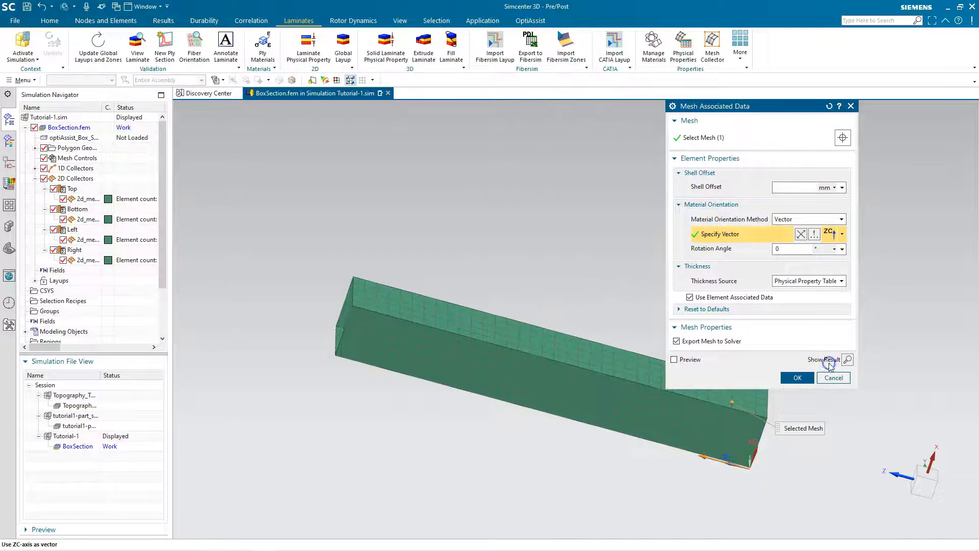
pyautogui.click(798, 378)
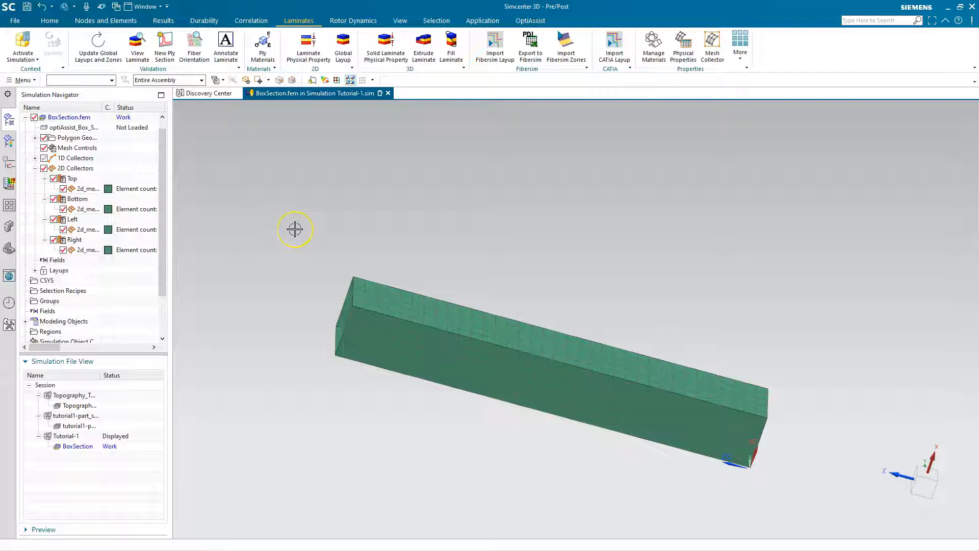
# - Set the Bottom mesh's material orientation method to Vector along the ZC axis
pyautogui.rightClick(88, 210)
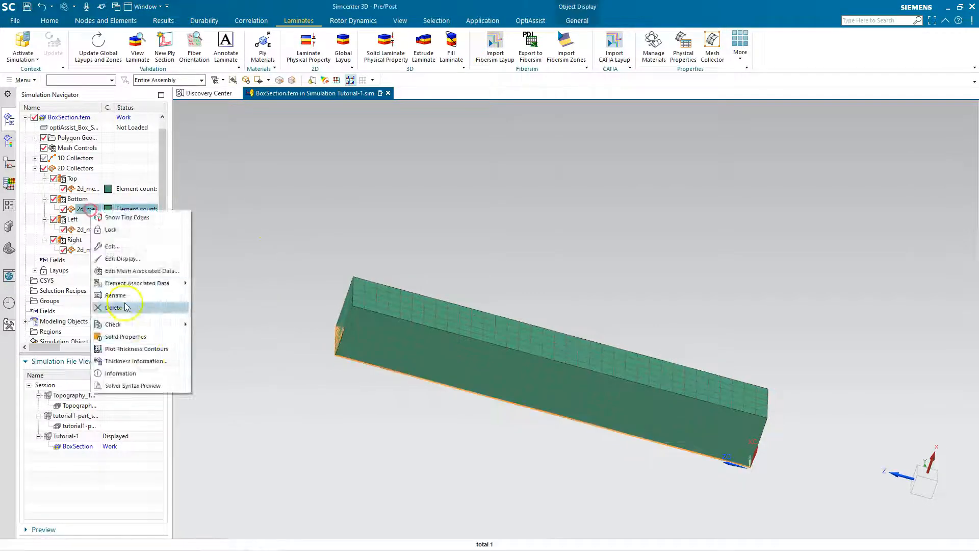
pyautogui.click(141, 271)
pyautogui.click(809, 220)
pyautogui.click(796, 254)
pyautogui.click(843, 234)
# - Set the Left mesh's material orientation method to Vector along the ZC axis
pyautogui.rightClick(81, 230)
pyautogui.click(122, 291)
pyautogui.click(811, 219)
pyautogui.click(802, 258)
pyautogui.click(832, 234)
pyautogui.click(833, 363)
pyautogui.click(800, 377)
# - Set the Right mesh's material orientation method to Vector along the ZC axis
pyautogui.rightClick(78, 250)
pyautogui.click(122, 310)
pyautogui.click(811, 219)
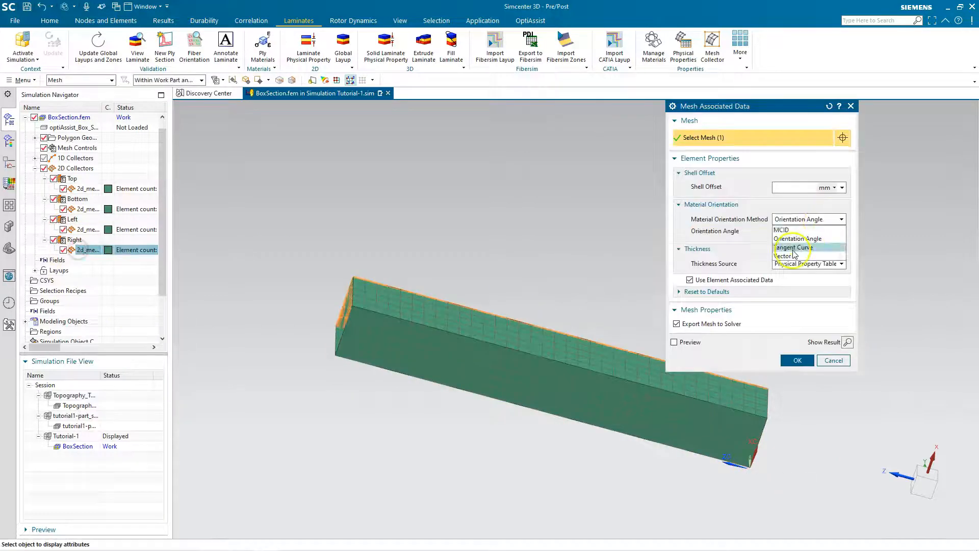
pyautogui.click(803, 258)
pyautogui.click(832, 234)
pyautogui.click(833, 362)
pyautogui.click(800, 378)
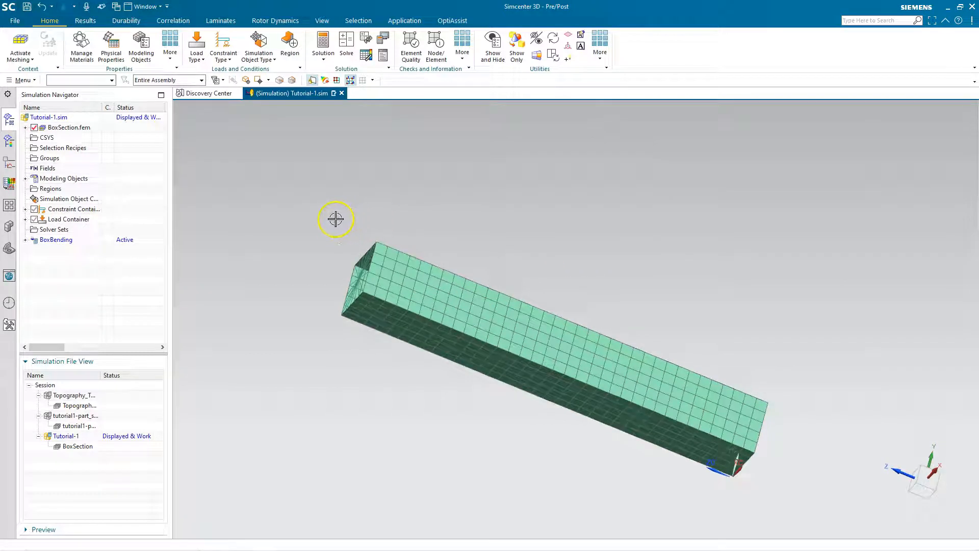
# - Make BoxSection.fem the work part and expand its list of layups
pyautogui.moveTo(341, 218); pyautogui.dragTo(343, 242, button='middle')
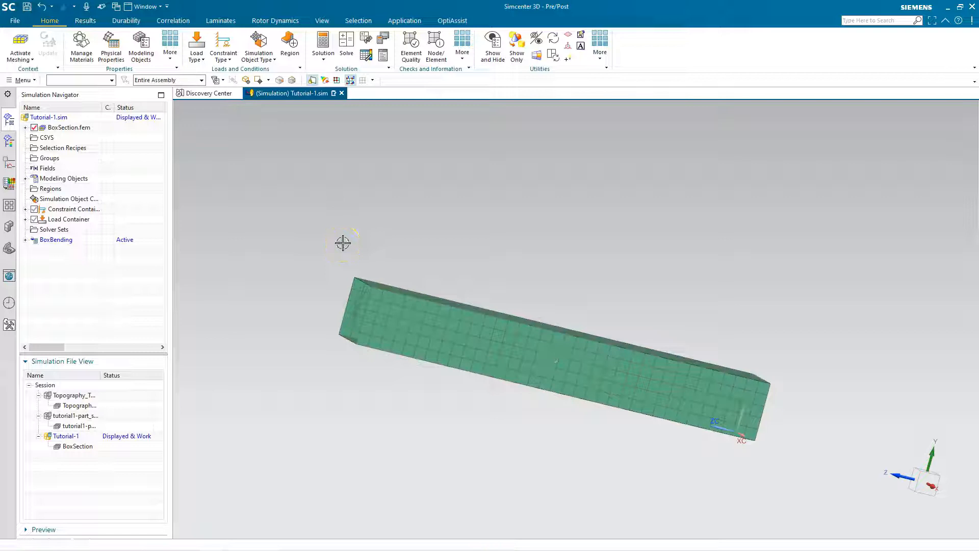
pyautogui.doubleClick(71, 128)
pyautogui.rightClick(84, 199)
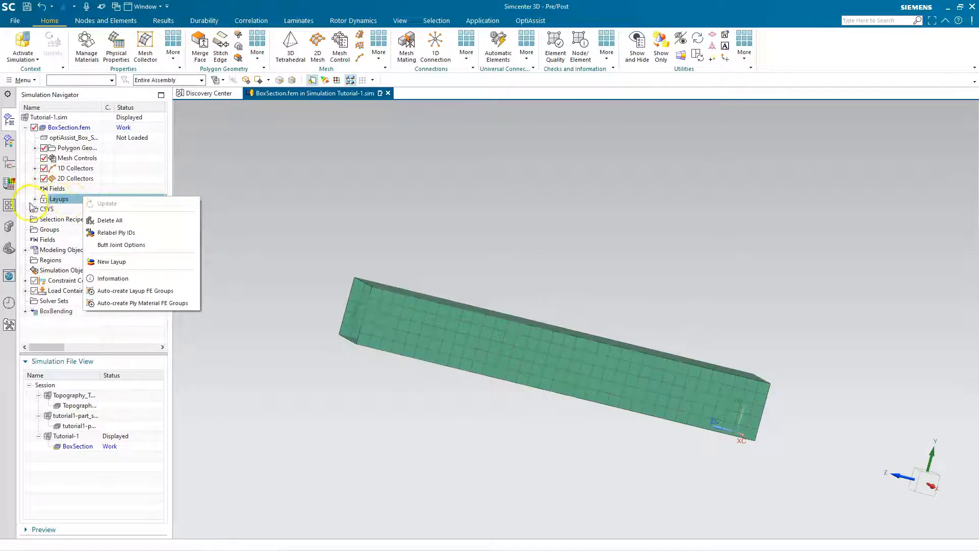
pyautogui.rightClick(72, 179)
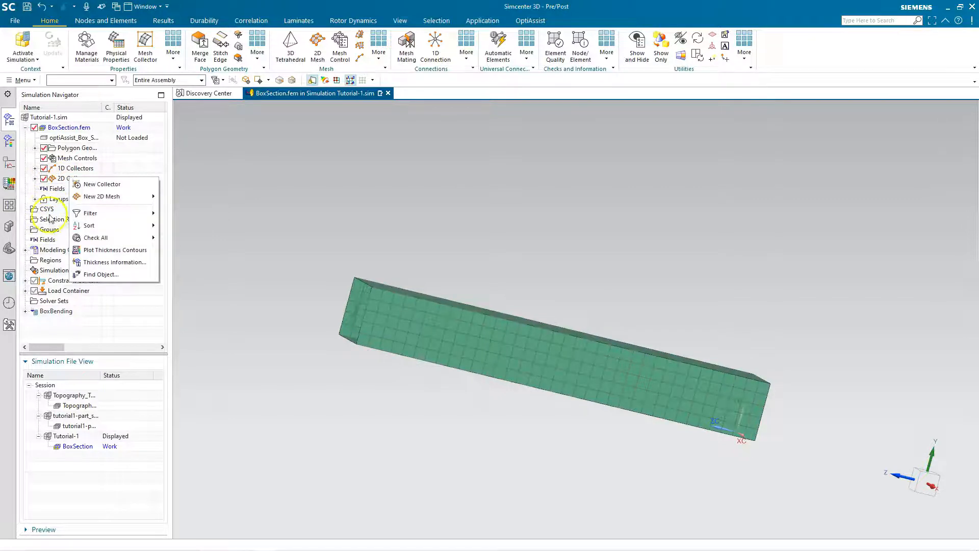
pyautogui.click(59, 199)
pyautogui.click(57, 199)
pyautogui.click(35, 200)
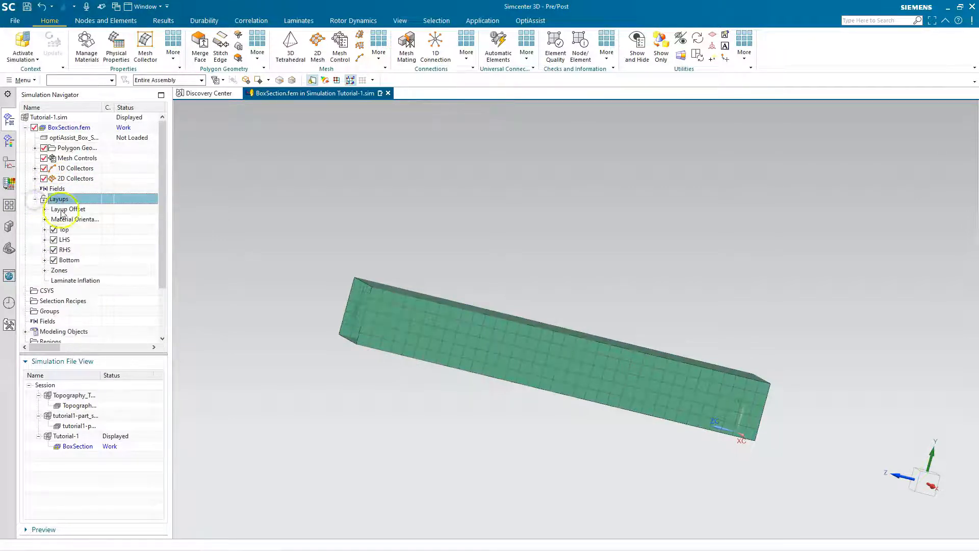
# - Force an update of the Top and LHS layups, and dismiss the orientation computation report
pyautogui.rightClick(78, 230)
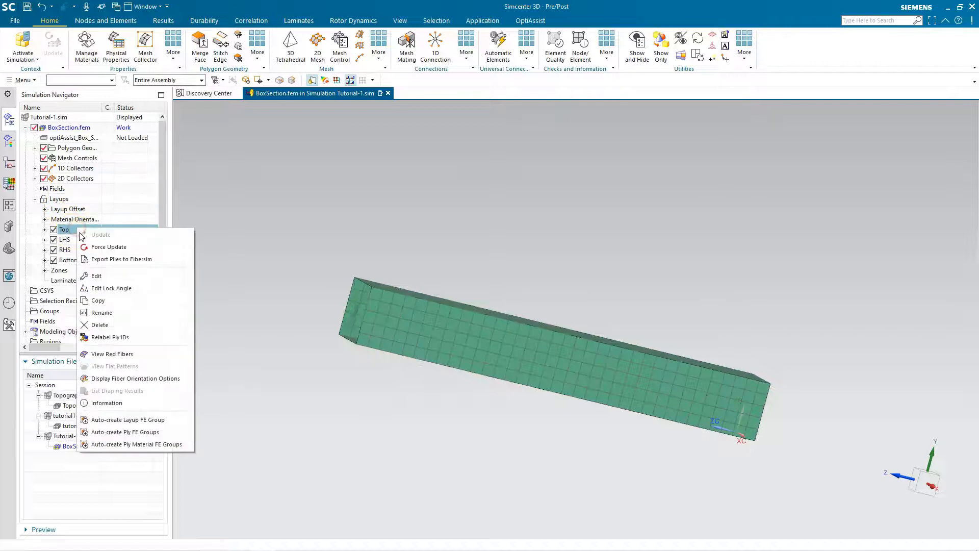
pyautogui.click(105, 246)
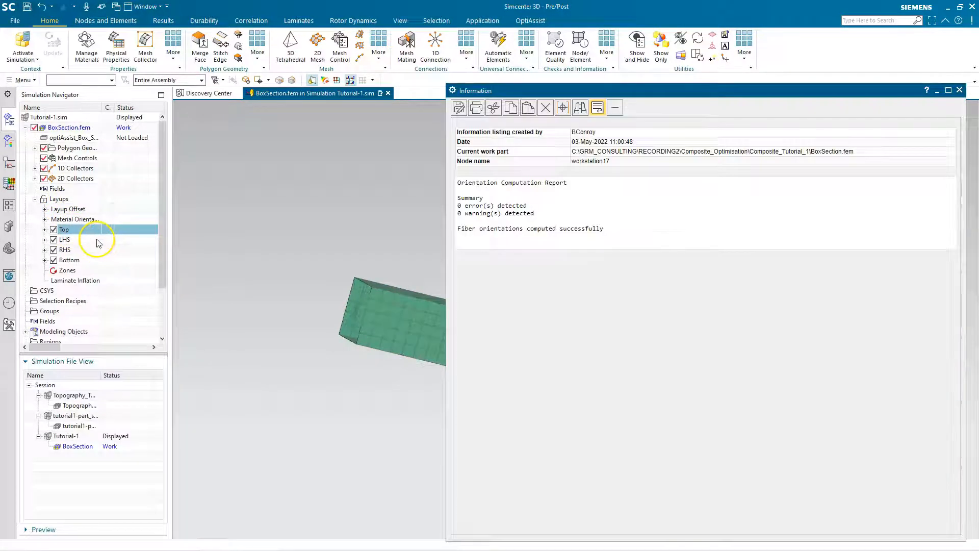
pyautogui.click(94, 254)
pyautogui.click(67, 238)
pyautogui.rightClick(67, 238)
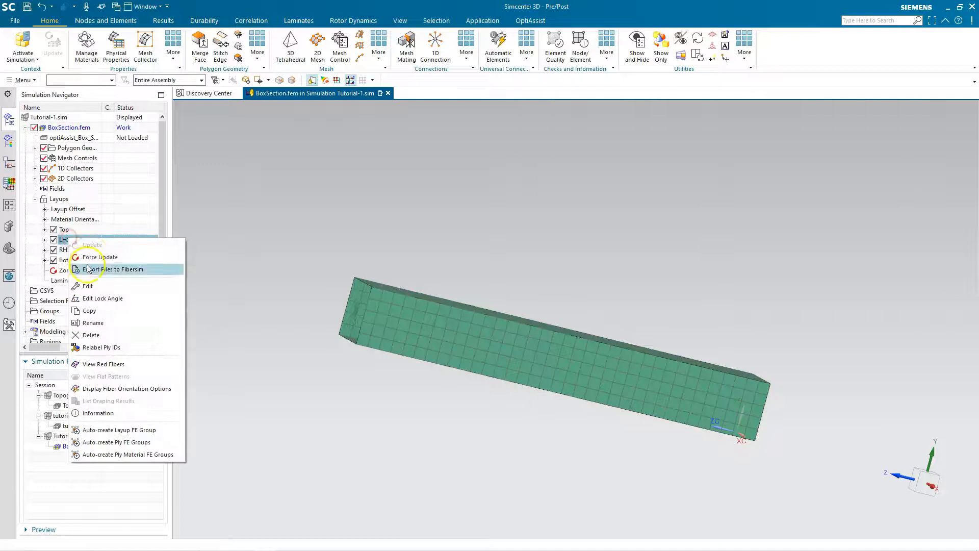
pyautogui.click(91, 254)
pyautogui.click(959, 89)
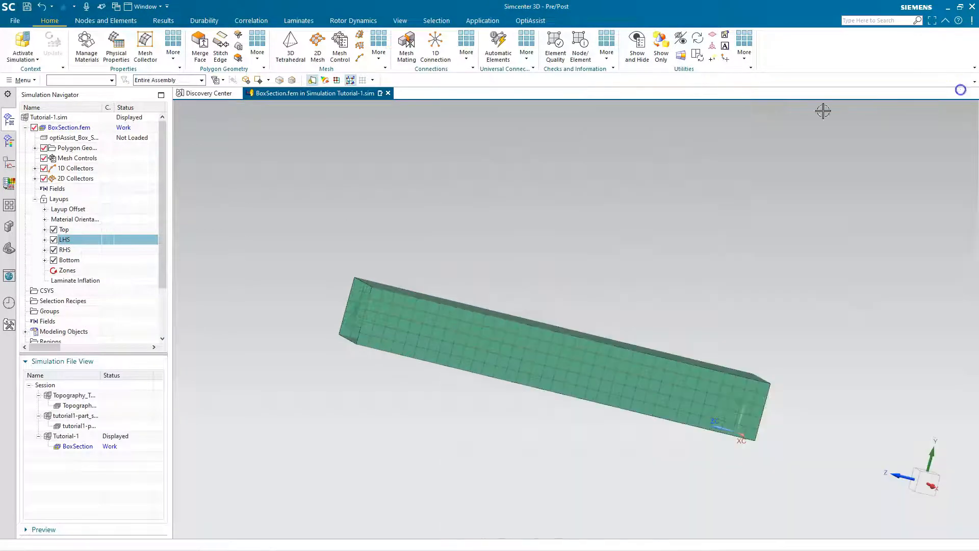
# - Force another update of the Top layup
pyautogui.click(69, 230)
pyautogui.rightClick(76, 230)
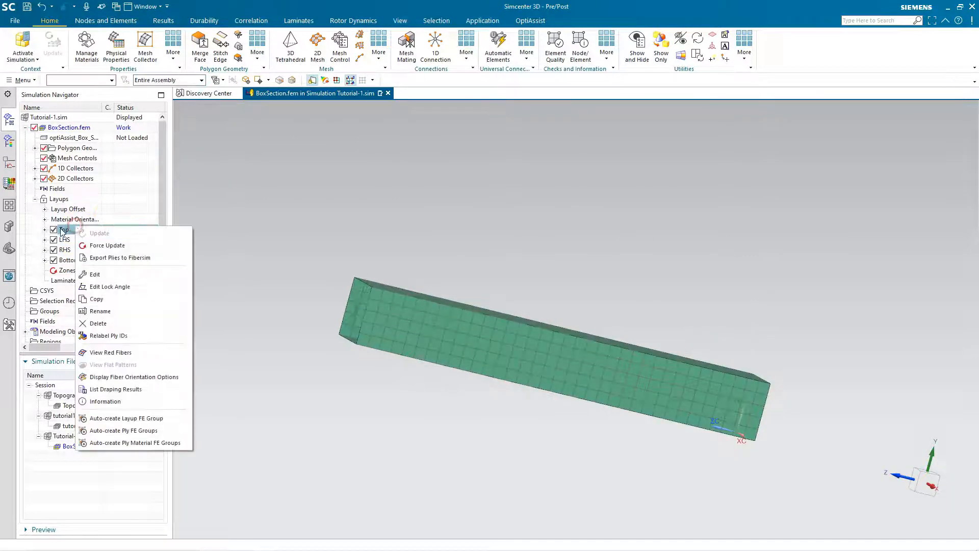
pyautogui.click(69, 230)
pyautogui.rightClick(68, 230)
pyautogui.click(102, 247)
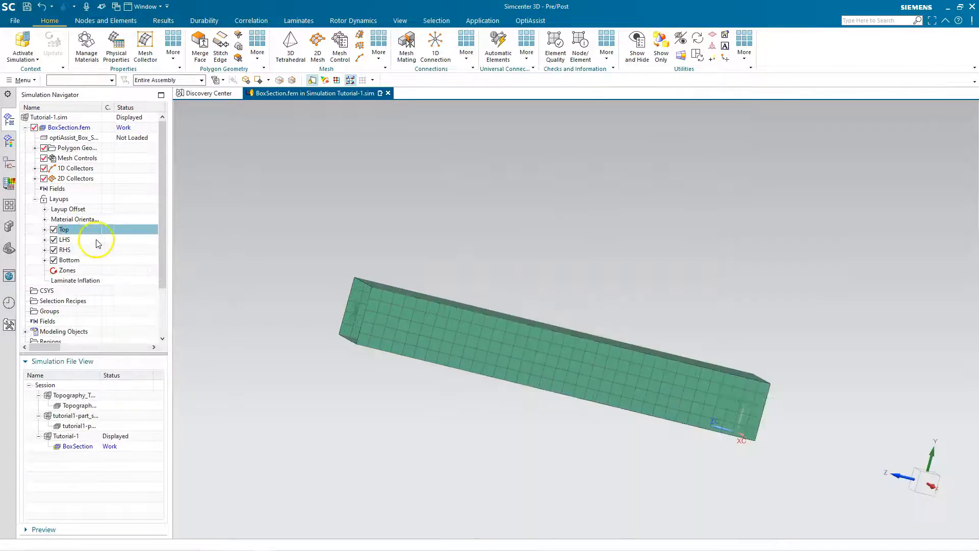
# - Force an update of the RHS layup and the Bottom layup
pyautogui.click(94, 250)
pyautogui.rightClick(94, 250)
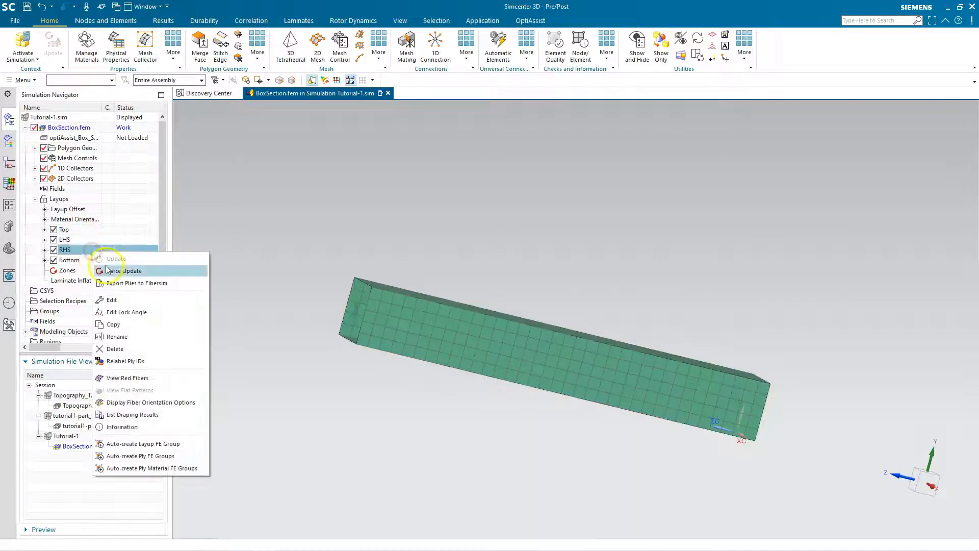
pyautogui.click(108, 268)
pyautogui.click(91, 260)
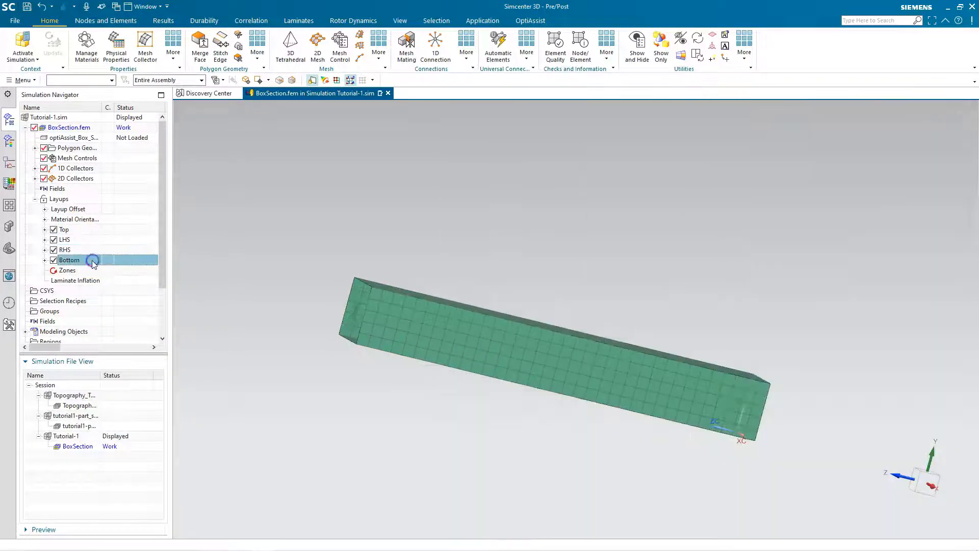
pyautogui.rightClick(92, 261)
pyautogui.click(119, 279)
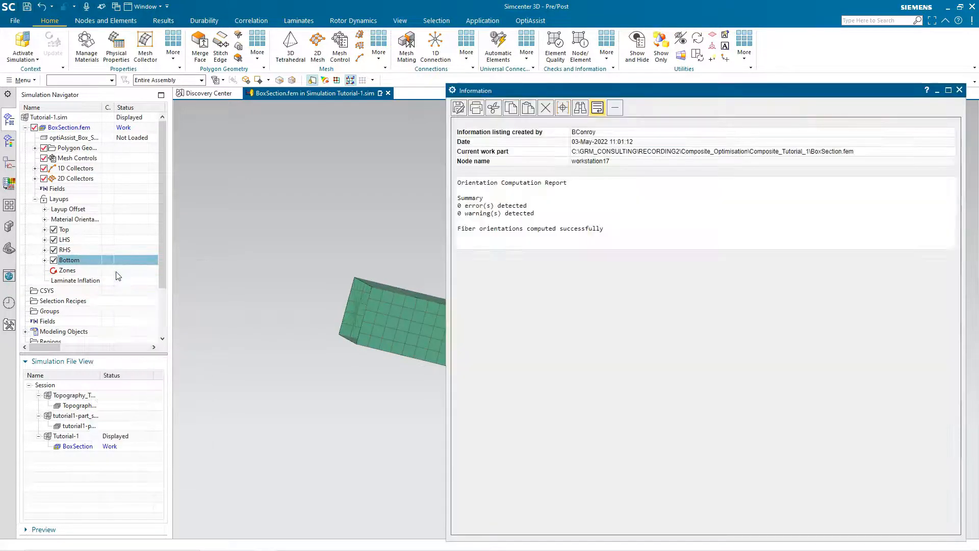
# - Update the zones and run Update All on the laminate inflations
pyautogui.click(77, 270)
pyautogui.rightClick(79, 272)
pyautogui.click(82, 280)
pyautogui.click(81, 280)
pyautogui.rightClick(82, 281)
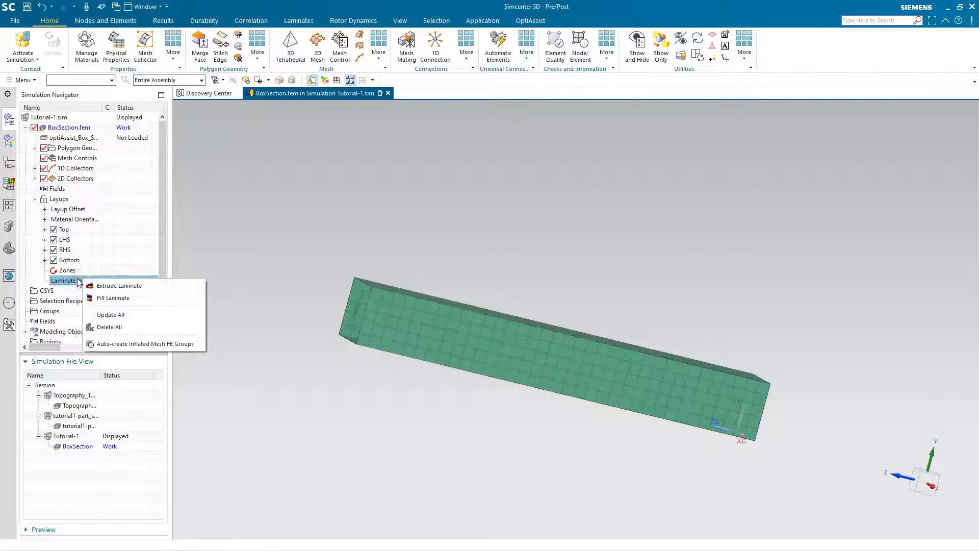
pyautogui.click(79, 282)
pyautogui.rightClick(92, 280)
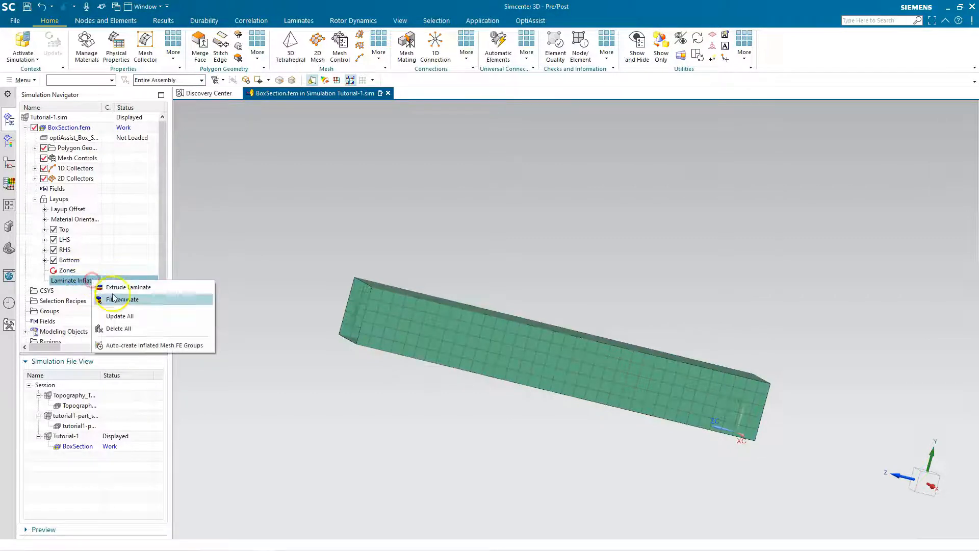
pyautogui.click(128, 316)
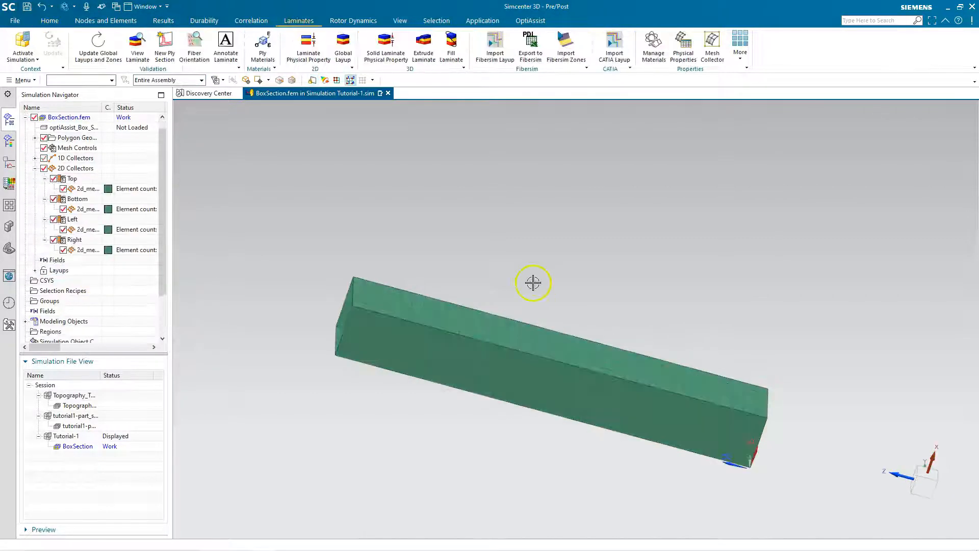
# - Check the material orientation of all 2D meshes by displaying their shell orientation arrows on the box section
pyautogui.rightClick(89, 168)
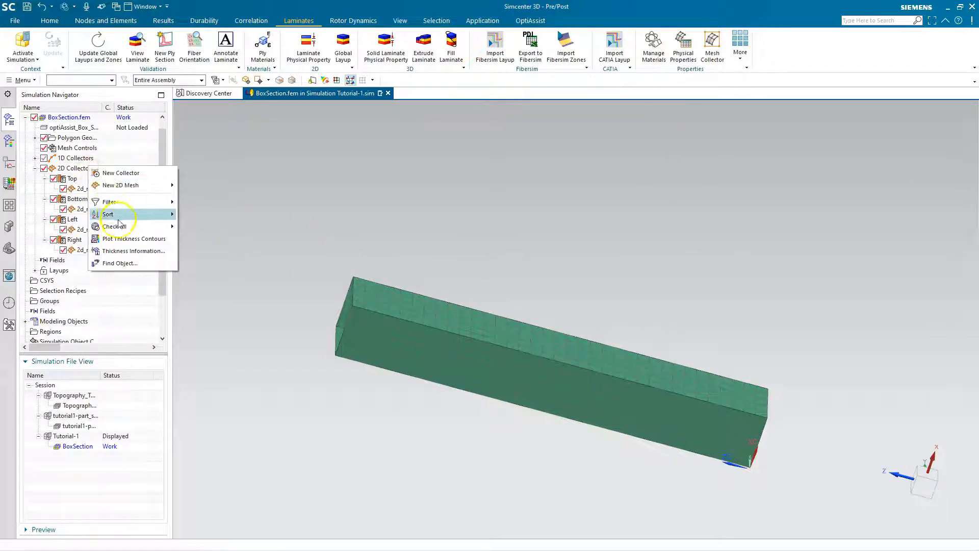
pyautogui.click(173, 228)
pyautogui.click(216, 301)
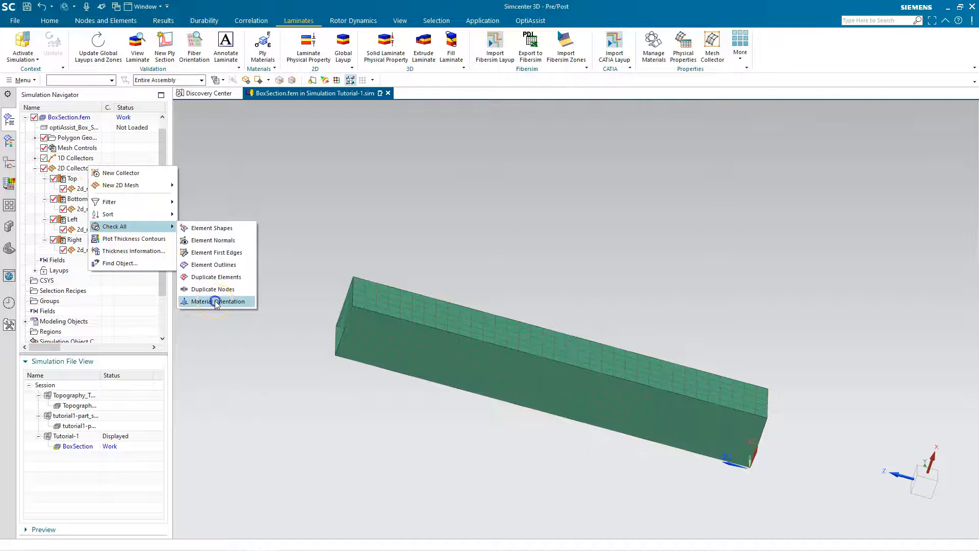
pyautogui.click(732, 277)
pyautogui.moveTo(795, 357); pyautogui.dragTo(907, 420, button='middle')
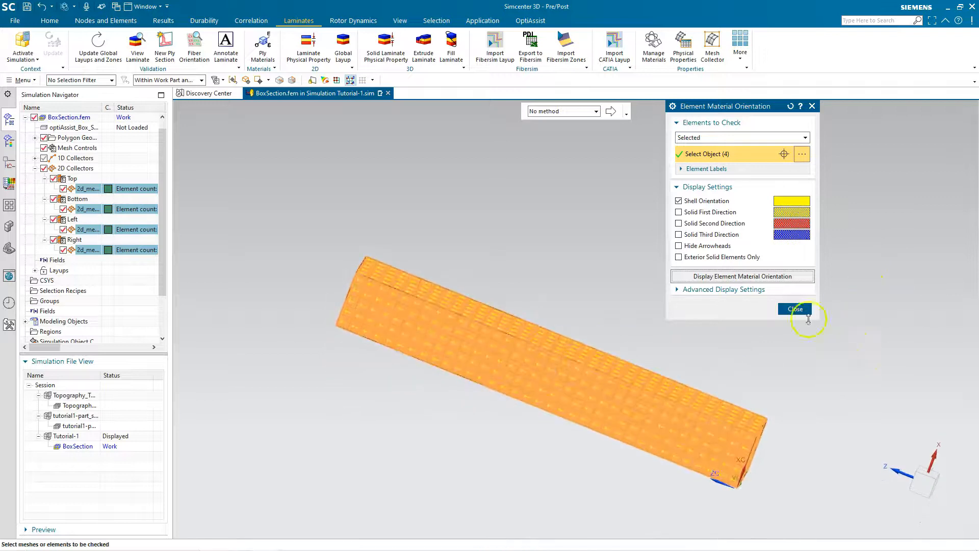
pyautogui.click(794, 309)
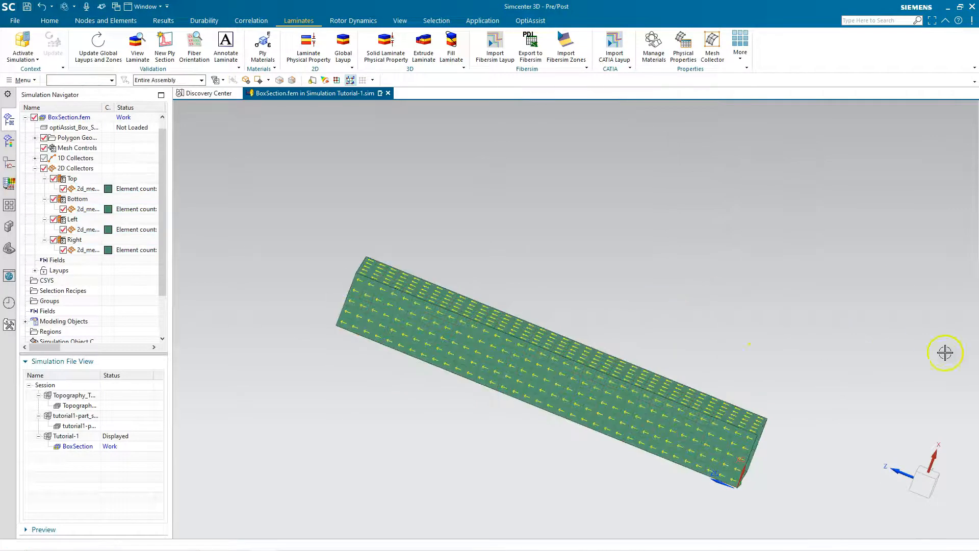
pyautogui.click(330, 200)
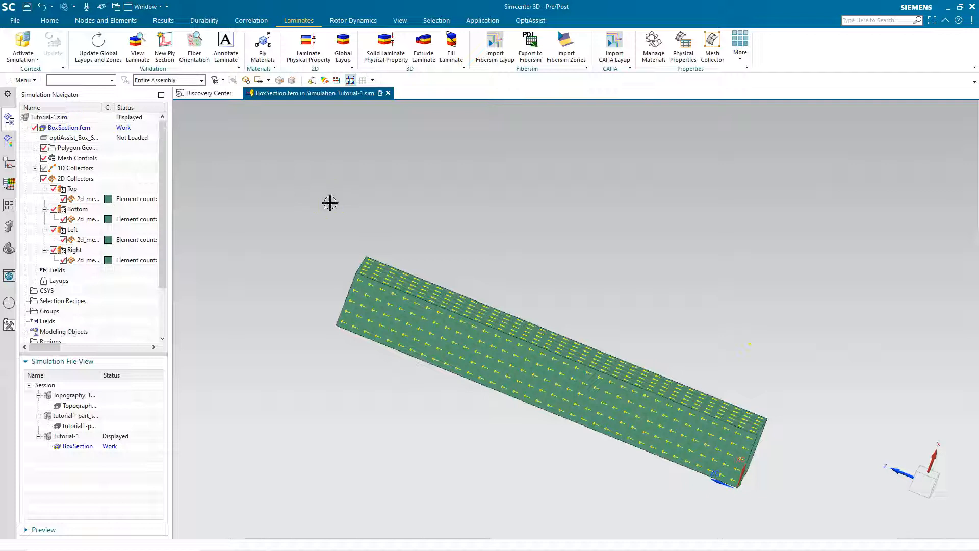
pyautogui.click(171, 160)
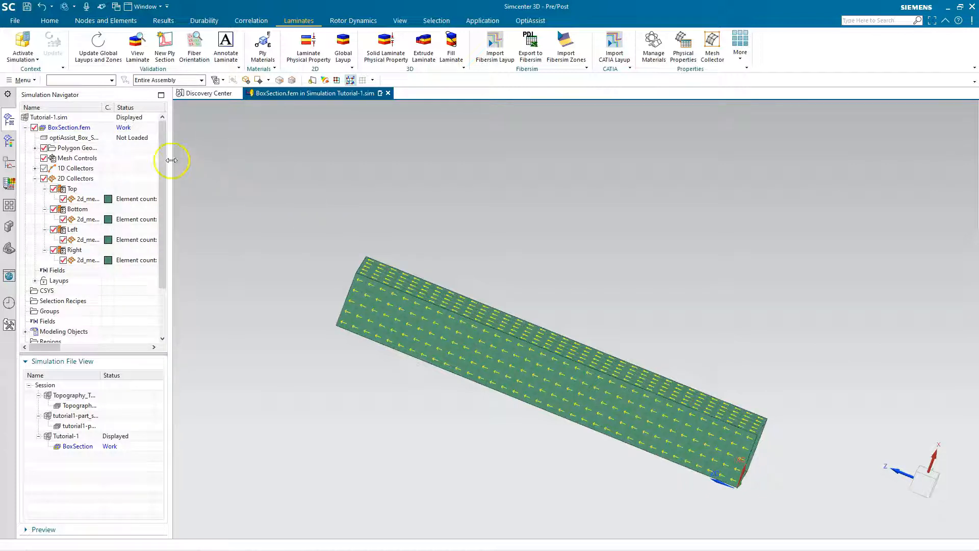
pyautogui.click(205, 186)
# - Make Tutorial-1.sim the work part and solve the BoxBending solution, closing the solution monitor and information listing
pyautogui.doubleClick(94, 127)
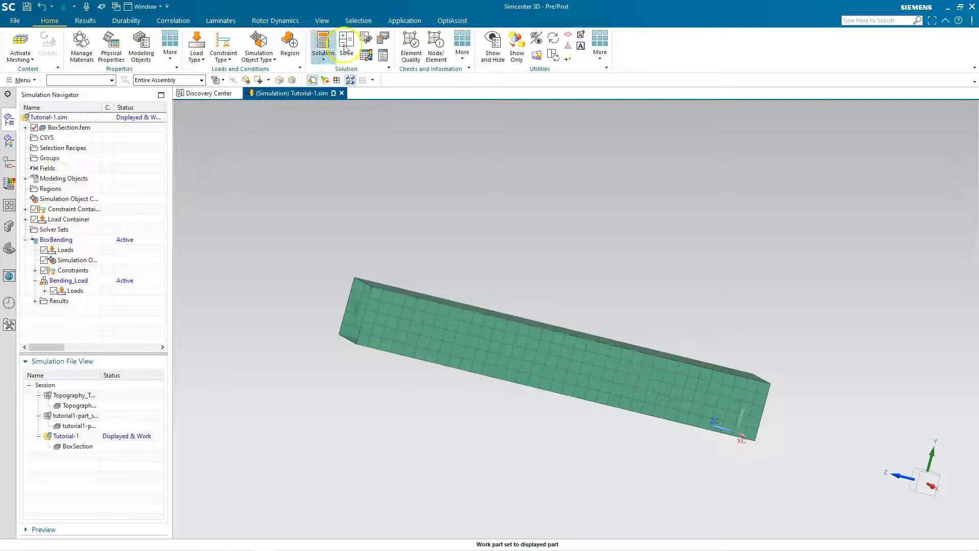
pyautogui.click(462, 21)
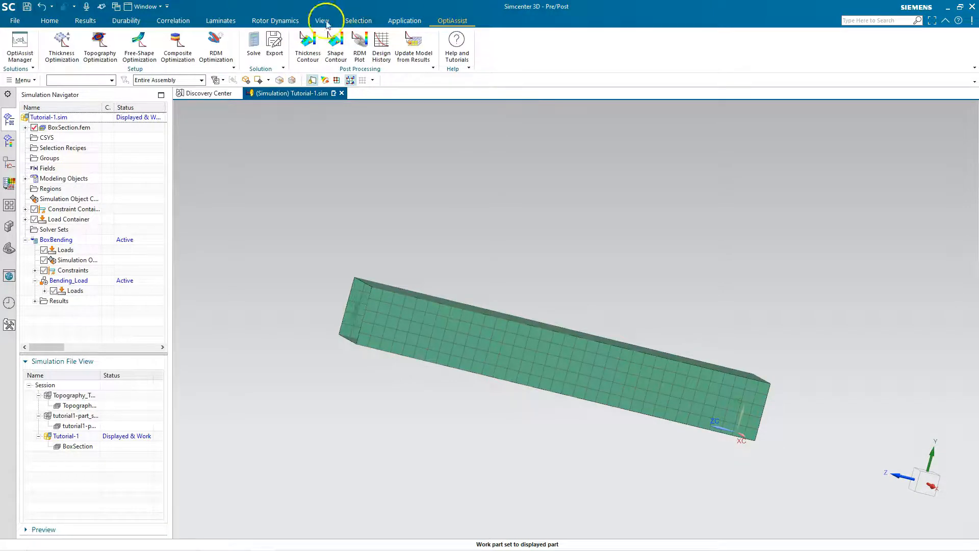
pyautogui.click(254, 43)
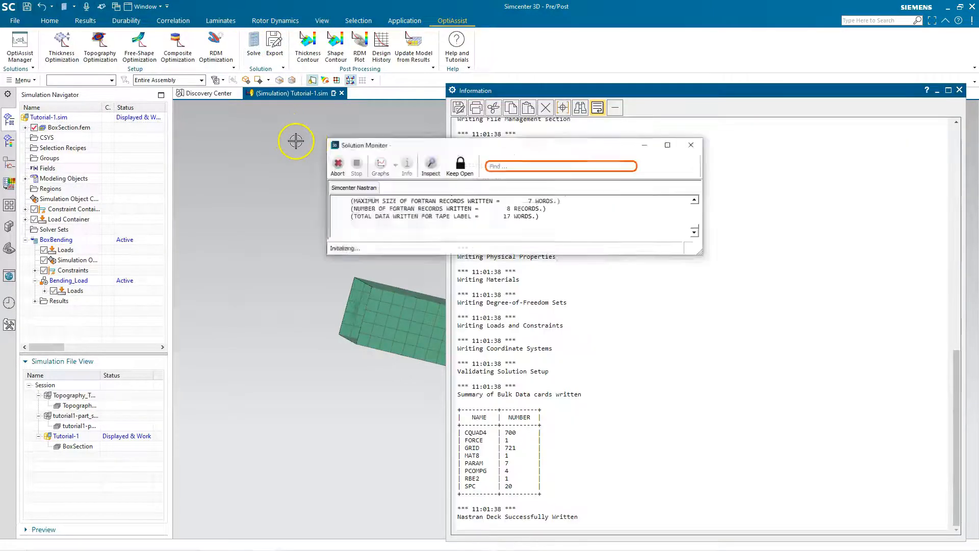
pyautogui.click(508, 286)
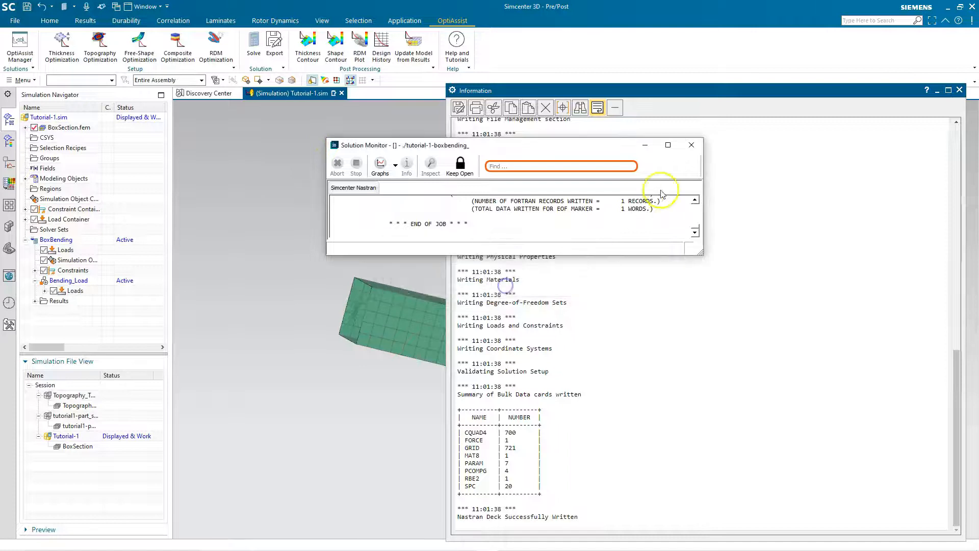
pyautogui.click(691, 145)
pyautogui.click(961, 90)
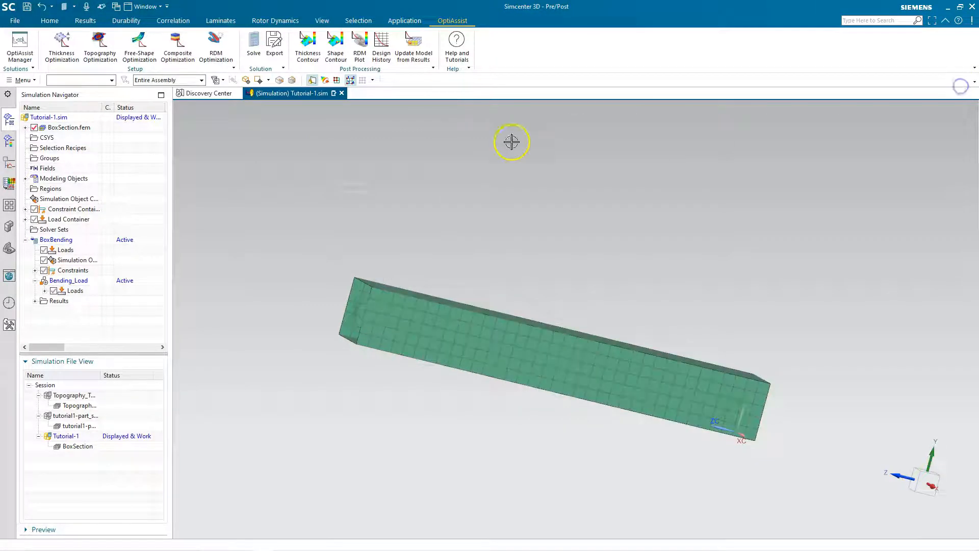
# - View the nodal displacement magnitude contour of the BoxBending structural results from another angle, and return to the simulation model
pyautogui.doubleClick(42, 302)
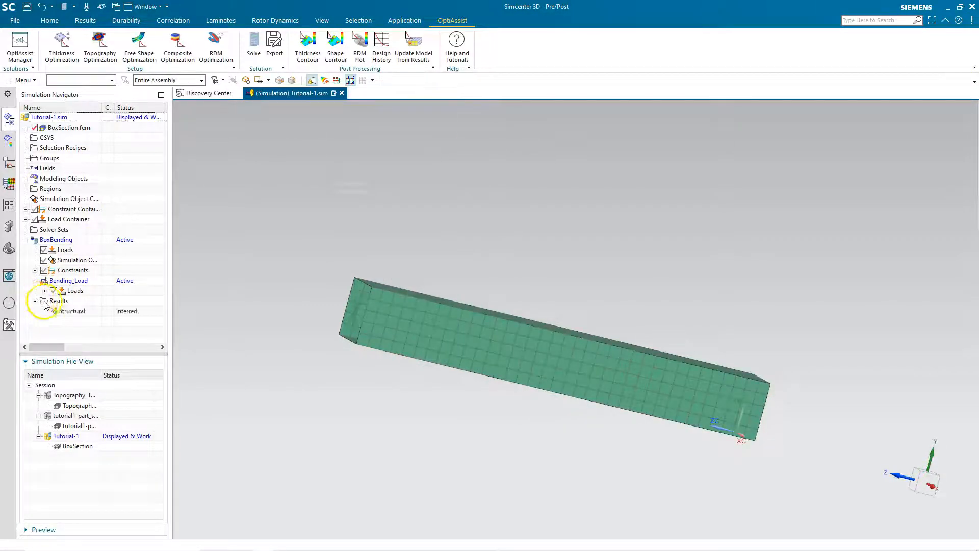
pyautogui.doubleClick(53, 311)
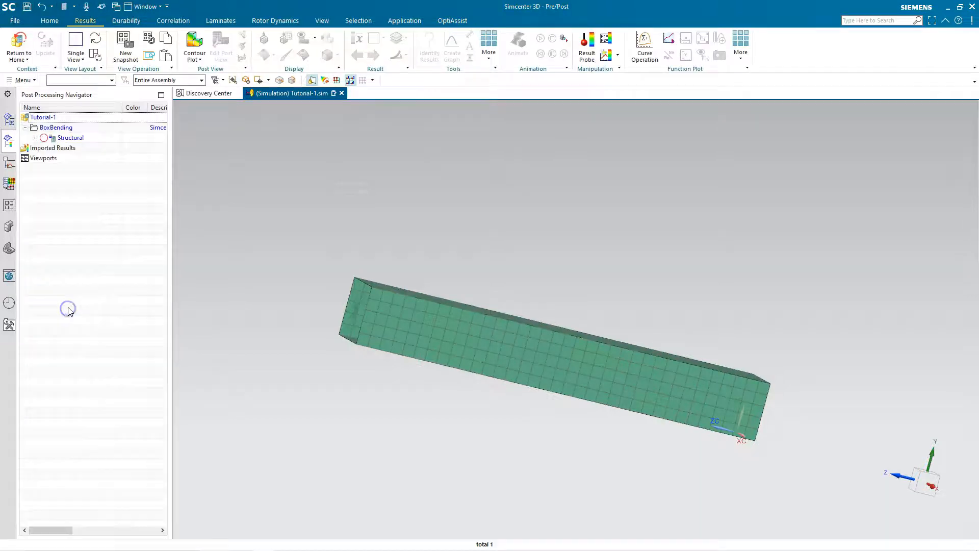
pyautogui.click(35, 138)
pyautogui.click(45, 151)
pyautogui.doubleClick(74, 188)
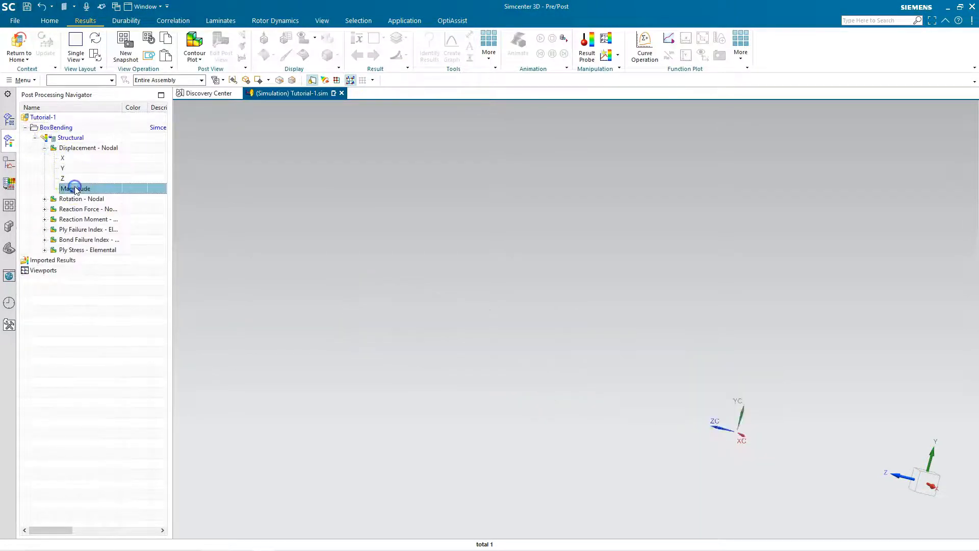
pyautogui.moveTo(514, 268); pyautogui.dragTo(505, 175, button='middle')
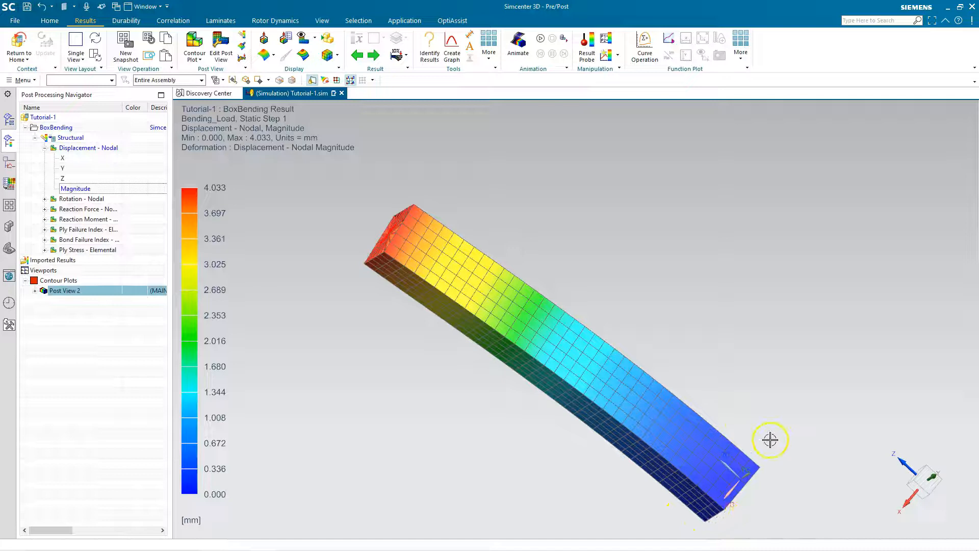
pyautogui.click(11, 41)
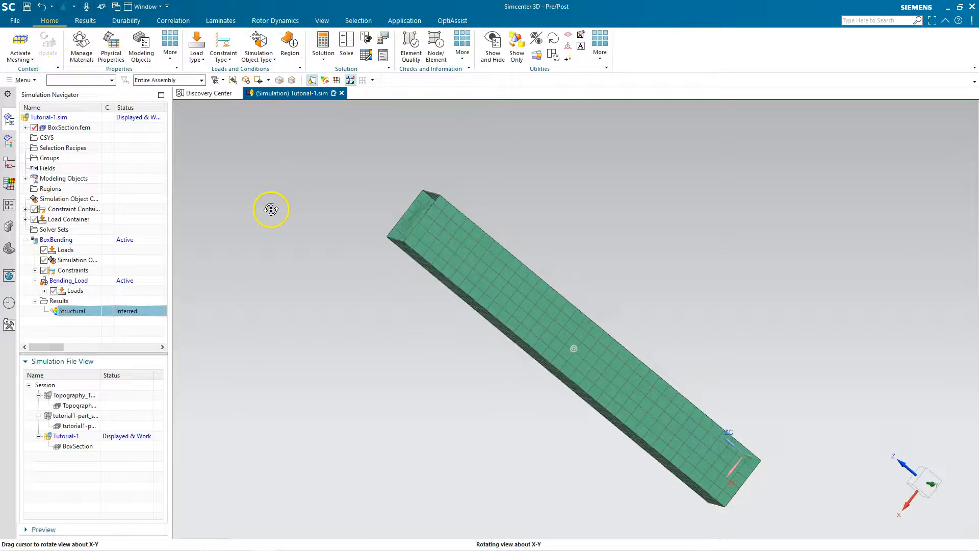
# - Start a Composite Optimization setup and select BoxBending - Bending_Load as its loadcase
pyautogui.click(446, 22)
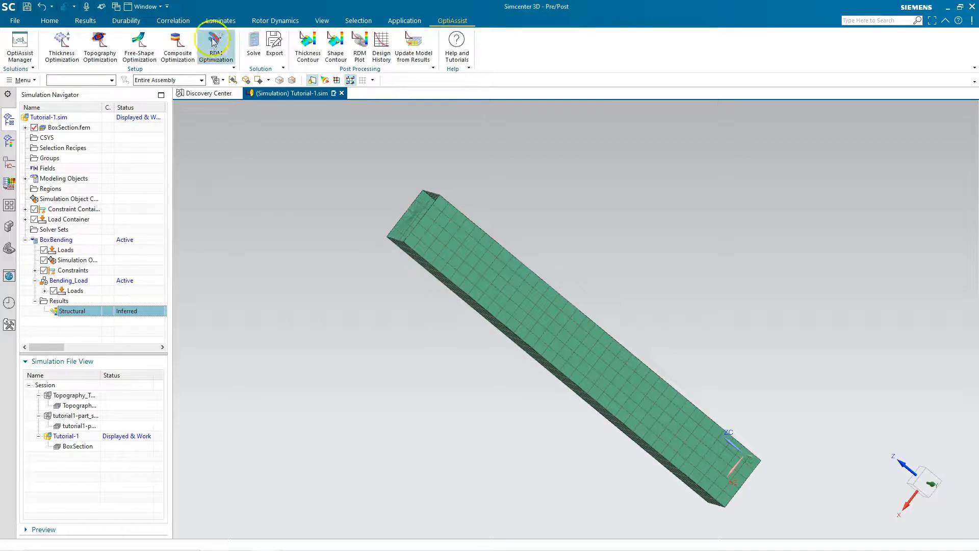
pyautogui.click(181, 47)
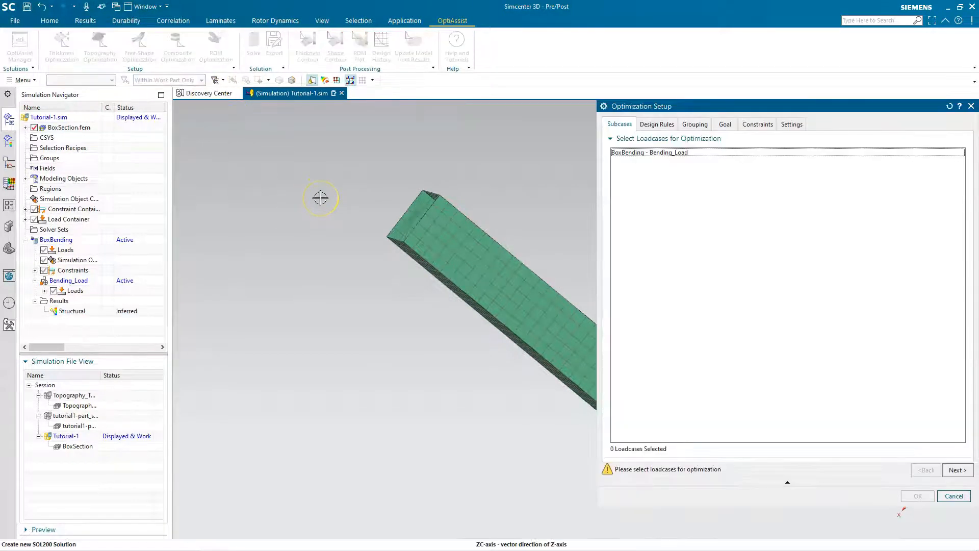
pyautogui.scroll(-6, 266, 267)
pyautogui.scroll(3, 332, 267)
pyautogui.scroll(1, 382, 257)
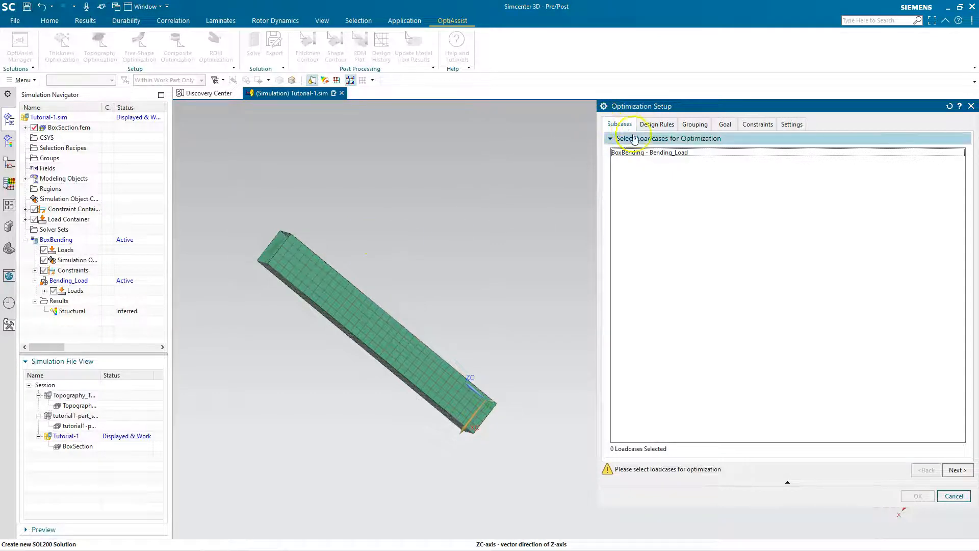
pyautogui.click(646, 153)
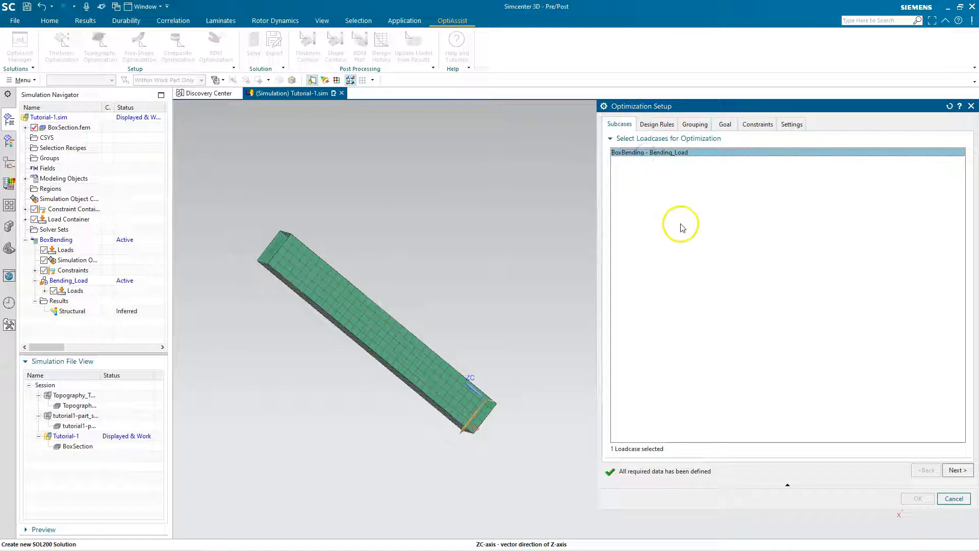
pyautogui.click(958, 470)
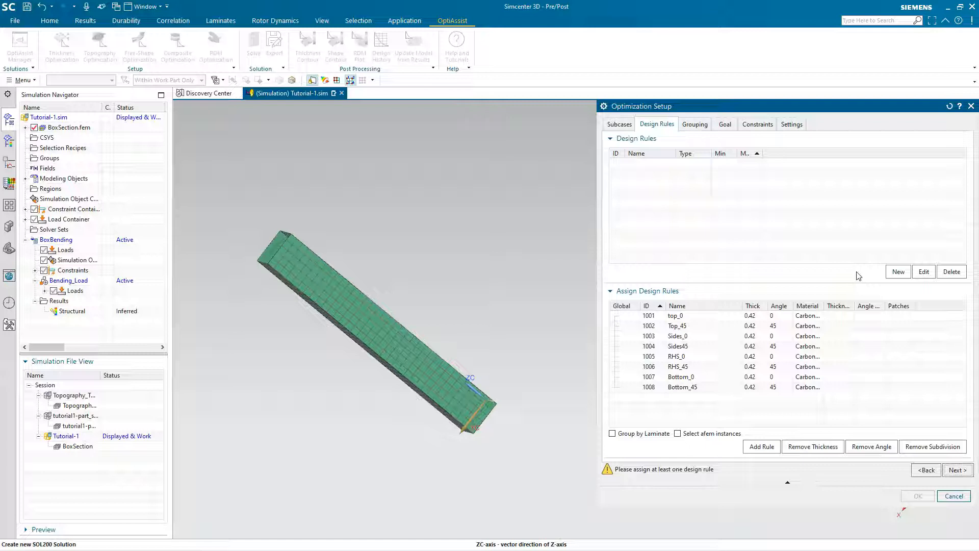
# - Create a Thickness design rule named 0-10 Plies with 0 minimum and 10 maximum plies, and assign it to plies top_0 through Bottom_45
pyautogui.click(897, 272)
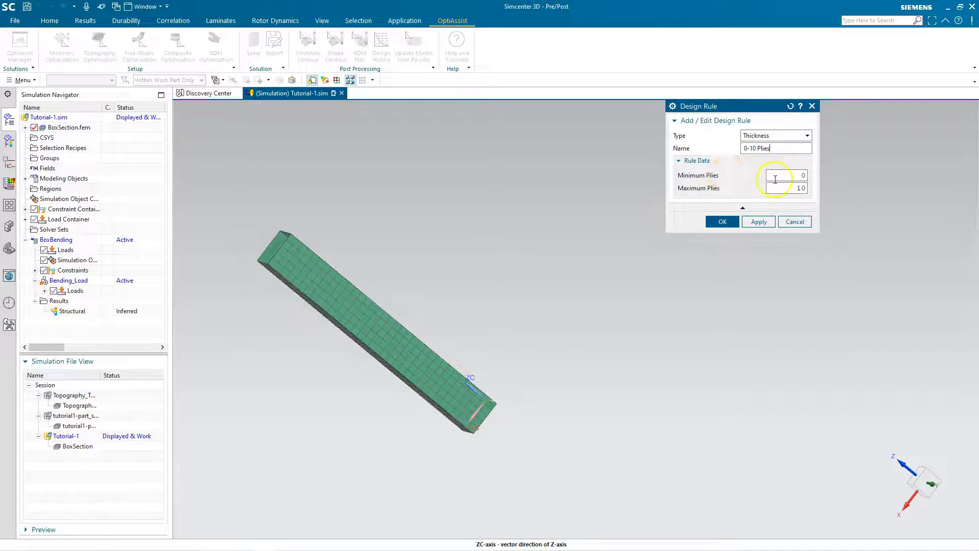
pyautogui.click(723, 221)
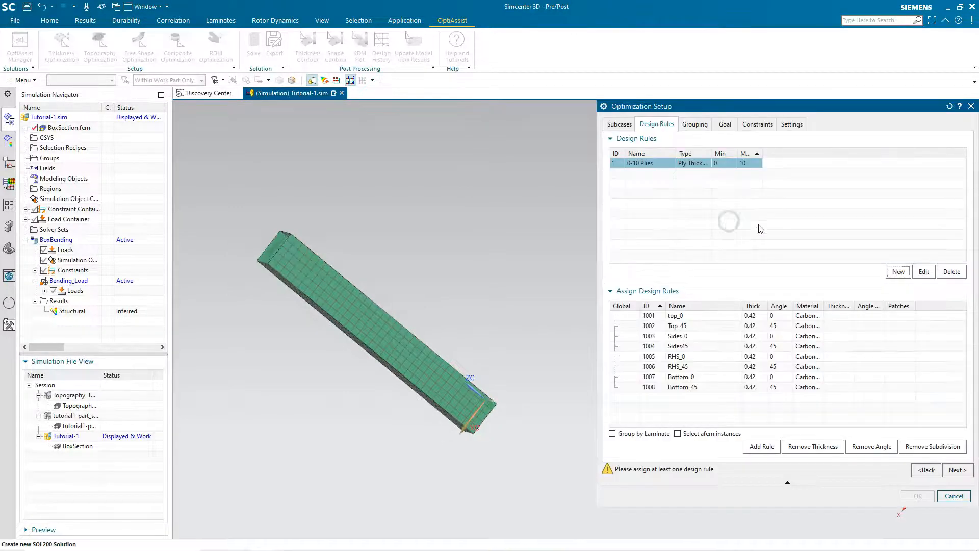
pyautogui.click(692, 317)
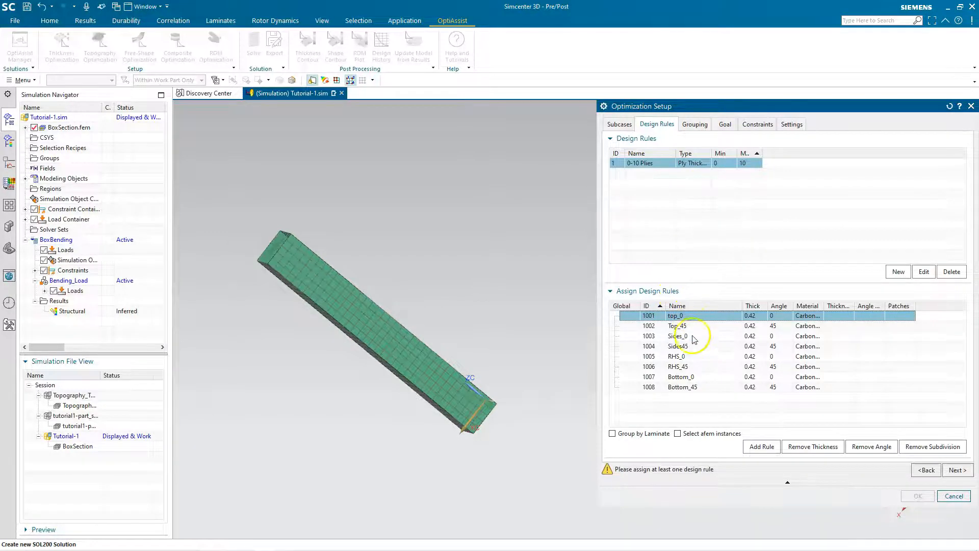
pyautogui.keyDown('shift'); pyautogui.click(705, 389); pyautogui.keyUp('shift')
pyautogui.click(754, 447)
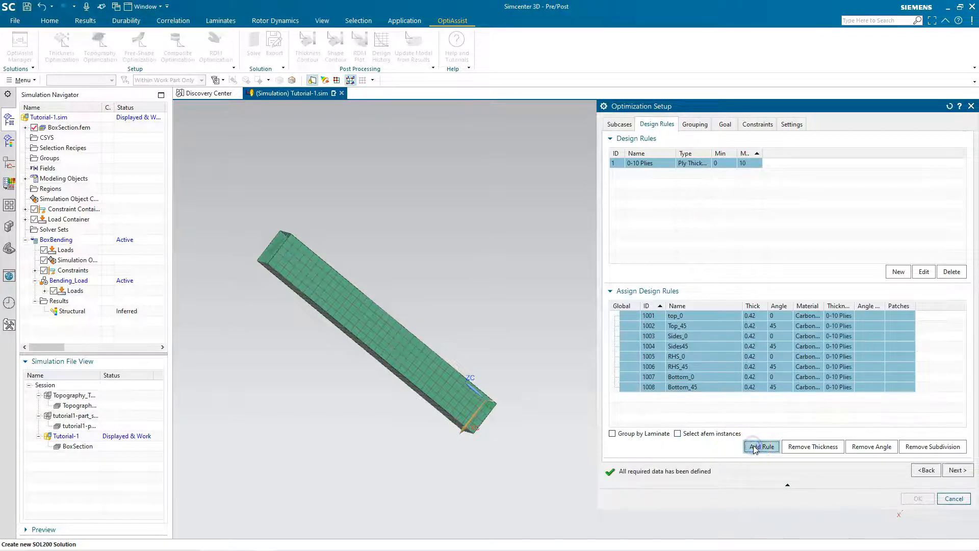
pyautogui.click(957, 469)
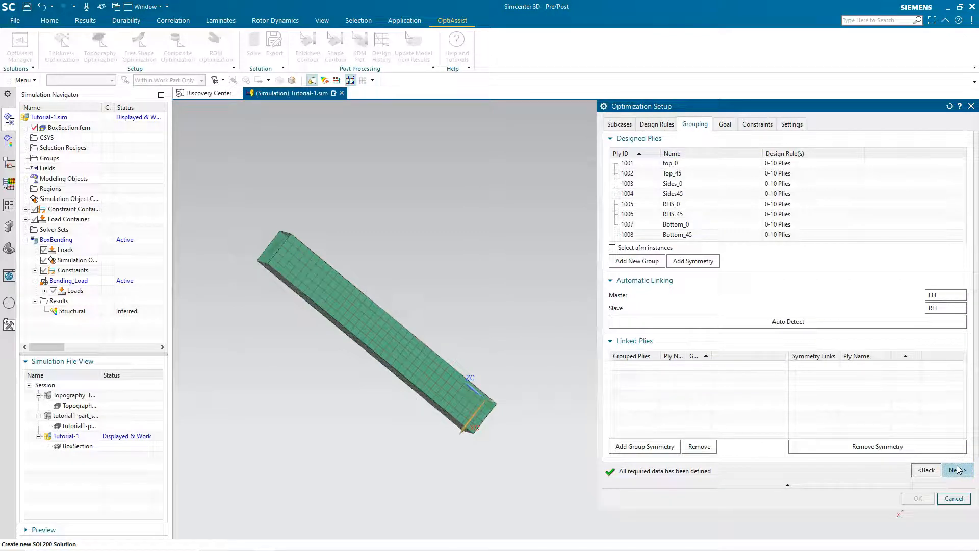
# - Keep the Minimise Mass goal and add a displacement magnitude constraint of 1.0 mm upper limit at node 721 for the BoxBending - Bending_Load loadcase
pyautogui.click(957, 469)
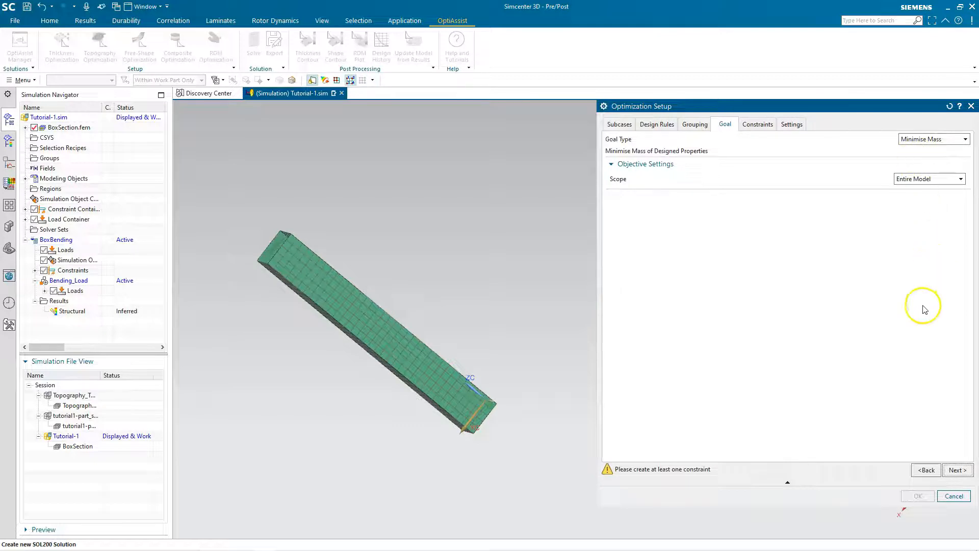
pyautogui.click(954, 470)
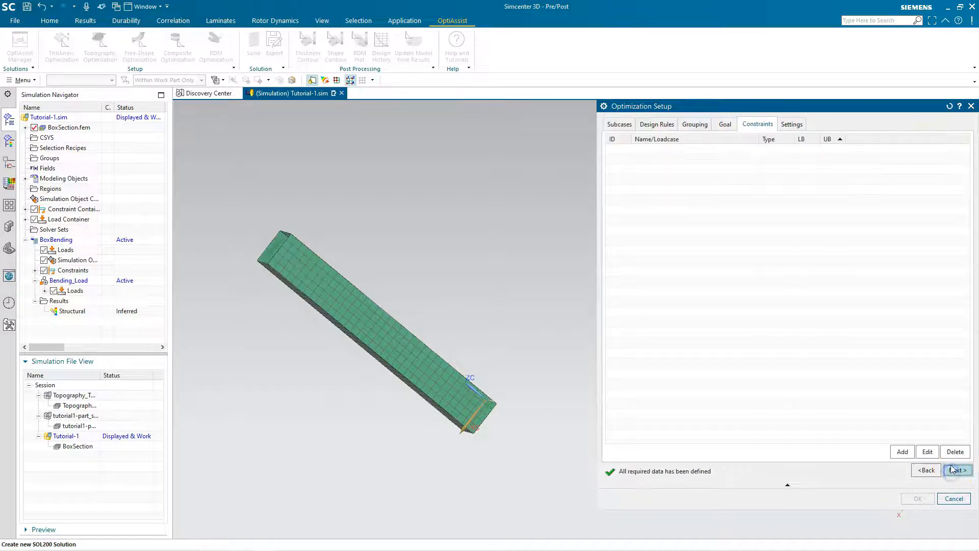
pyautogui.click(902, 451)
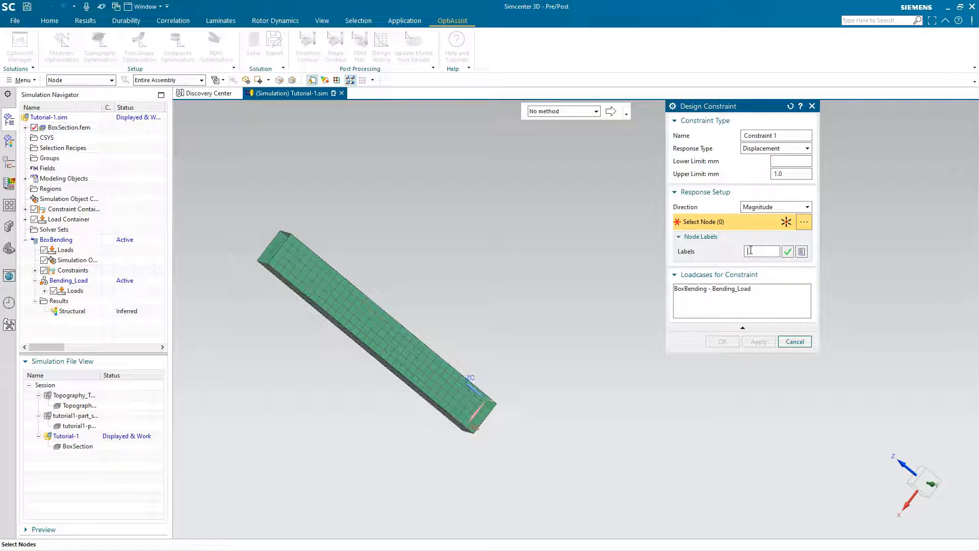
pyautogui.click(788, 253)
pyautogui.moveTo(483, 225); pyautogui.dragTo(504, 240, button='middle')
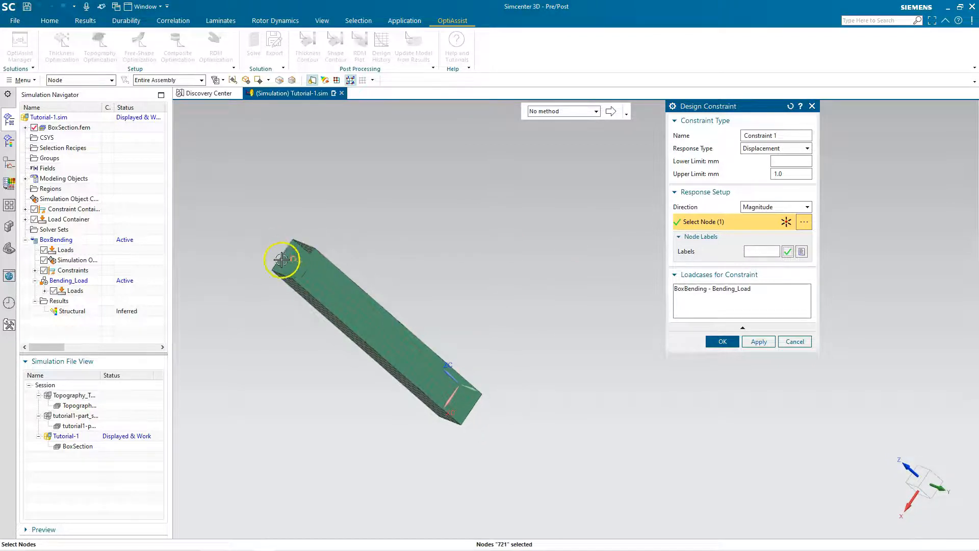
pyautogui.click(738, 291)
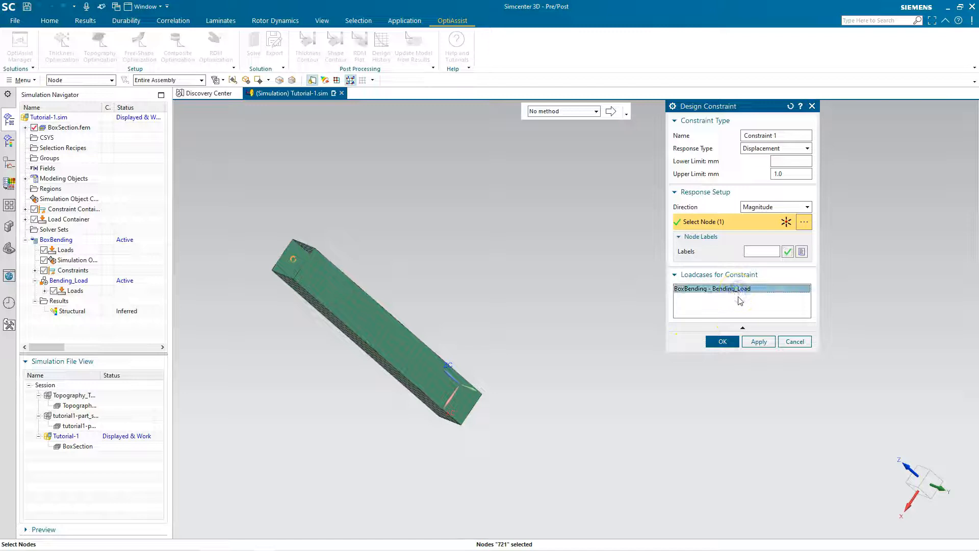
pyautogui.click(726, 342)
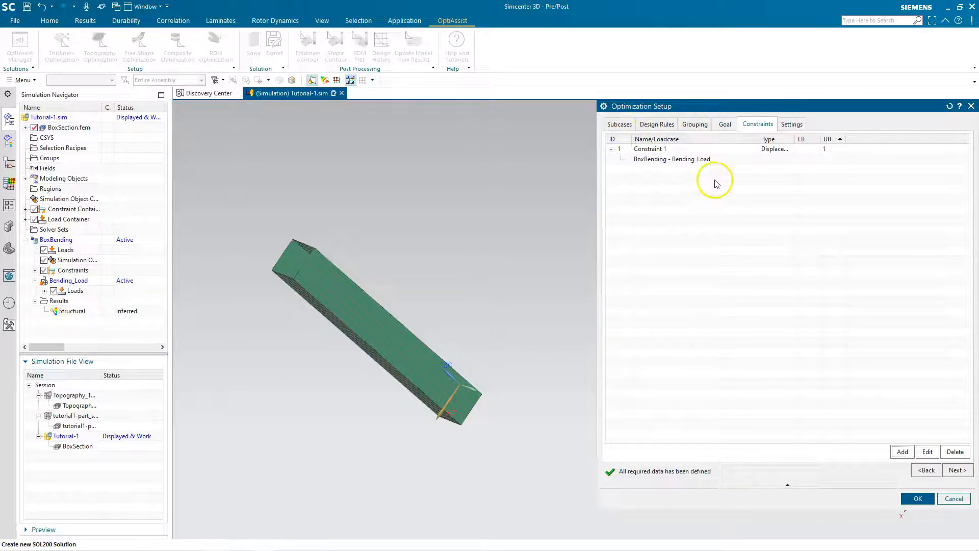
# - Finish the optimization setup with 40 maximum design cycles and solve it, dismissing the results review and information listing
pyautogui.click(957, 470)
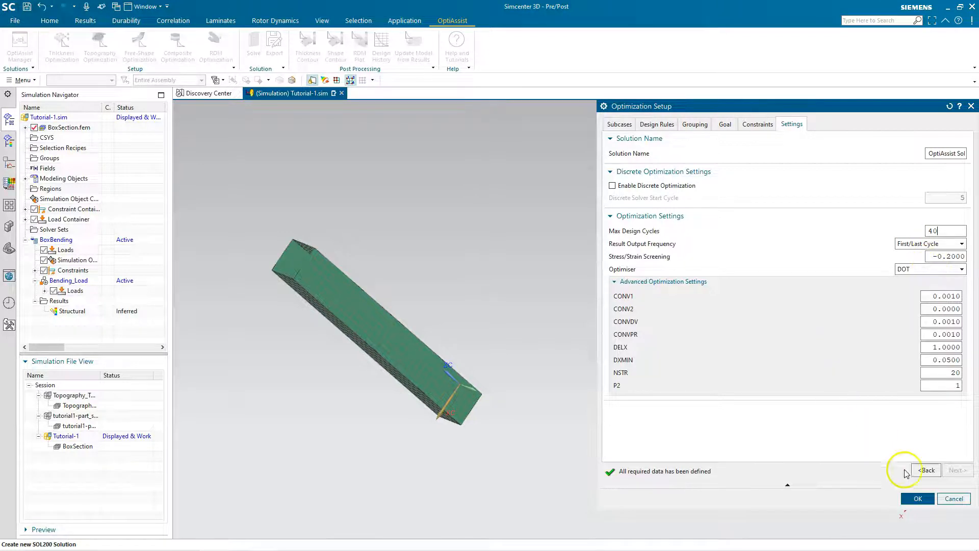
pyautogui.click(918, 498)
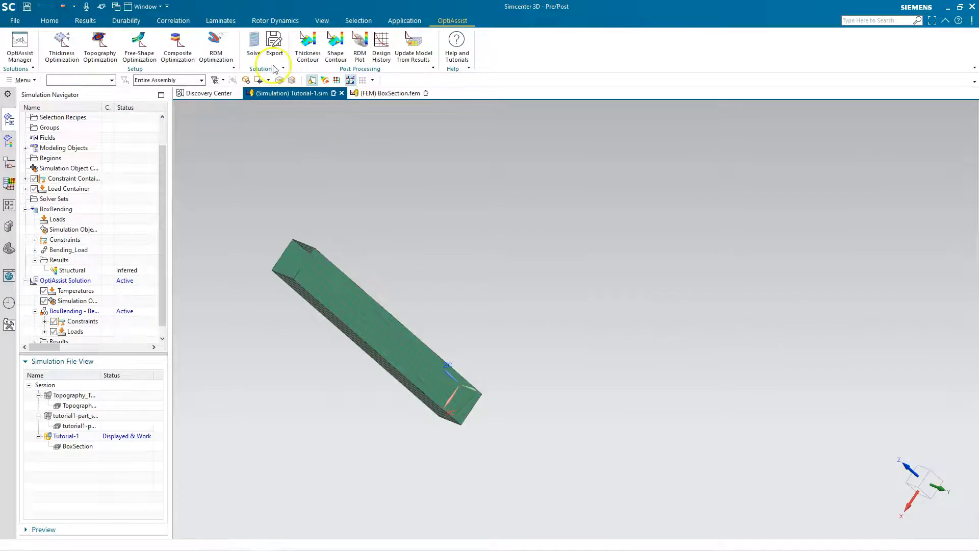
pyautogui.click(254, 45)
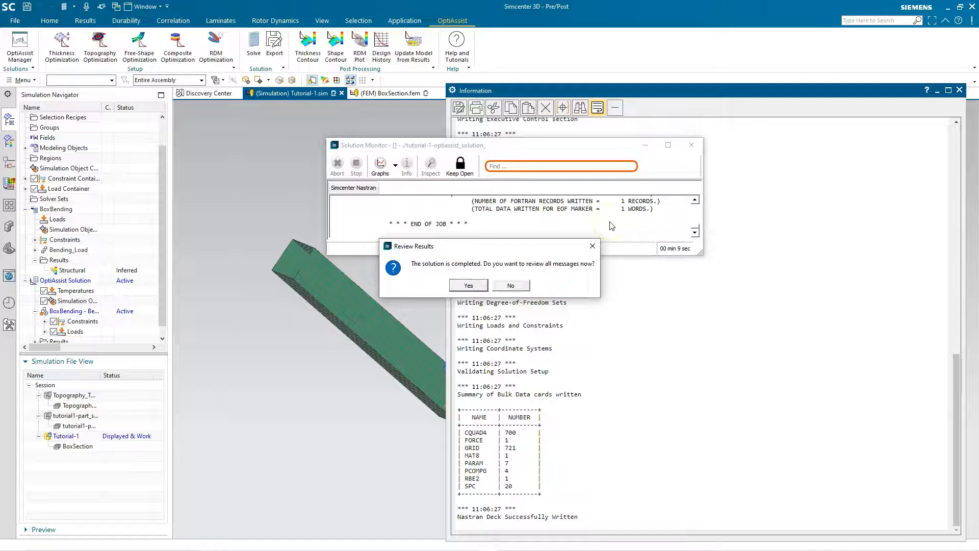
pyautogui.click(592, 246)
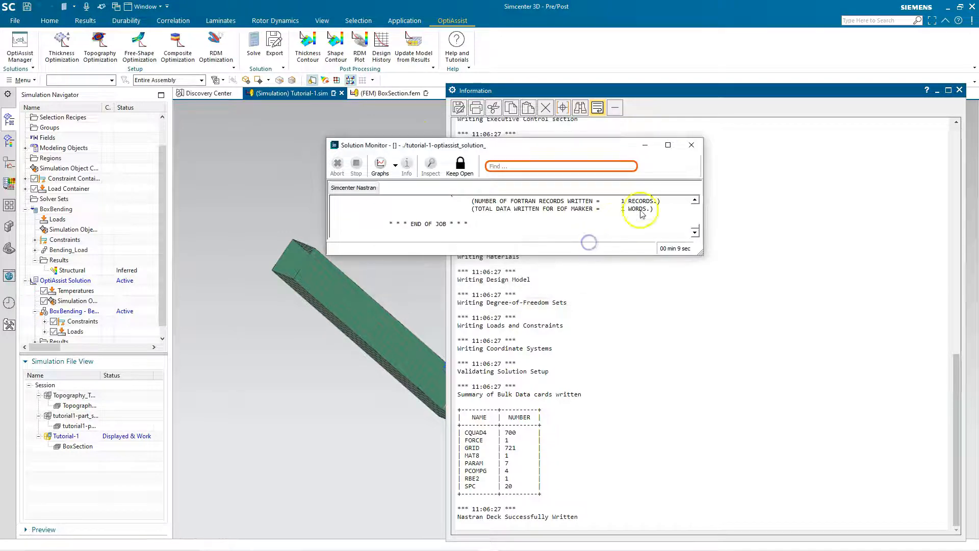
pyautogui.click(960, 90)
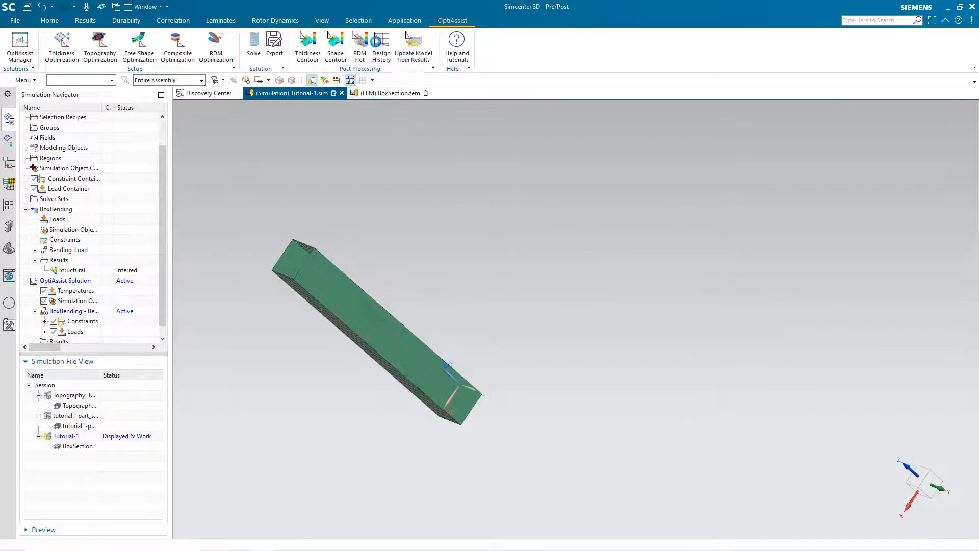
# - Plot the design history of the Objective and the Constraint Violation, and close the plot
pyautogui.click(382, 46)
pyautogui.click(728, 149)
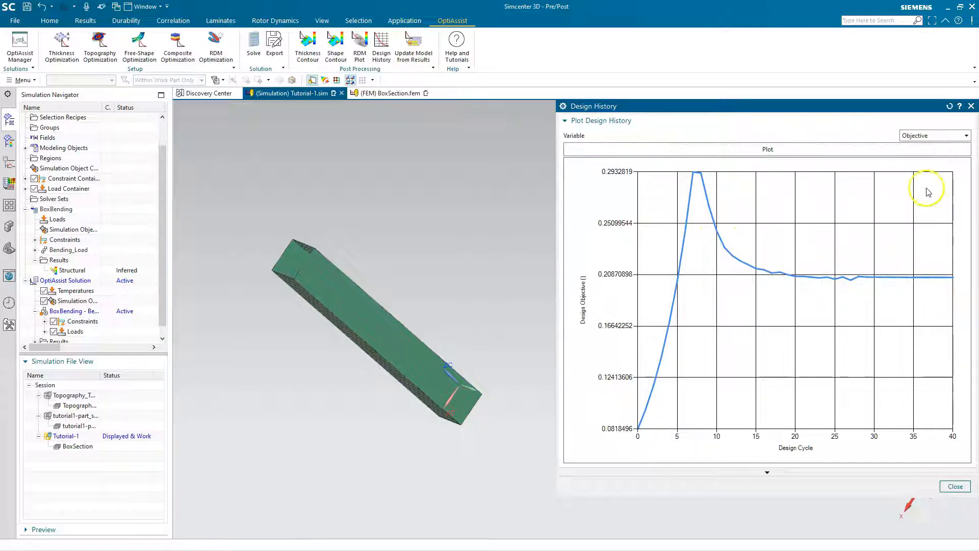
pyautogui.click(928, 136)
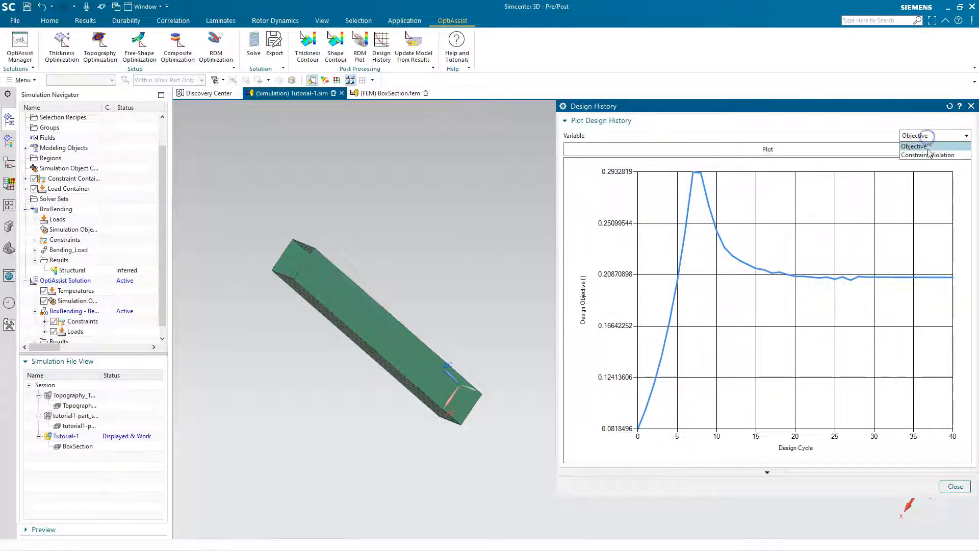
pyautogui.click(925, 152)
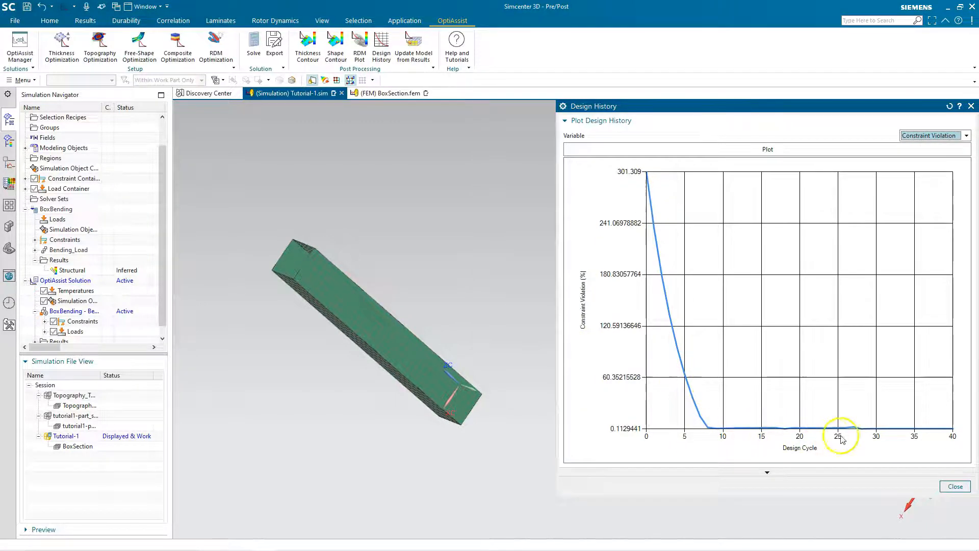
pyautogui.click(955, 486)
# - Plot the Total Thickness contour of design cycle 40 on the box section, inspect it from another angle, and close the plot
pyautogui.scroll(-3, 686, 364)
pyautogui.scroll(2, 445, 346)
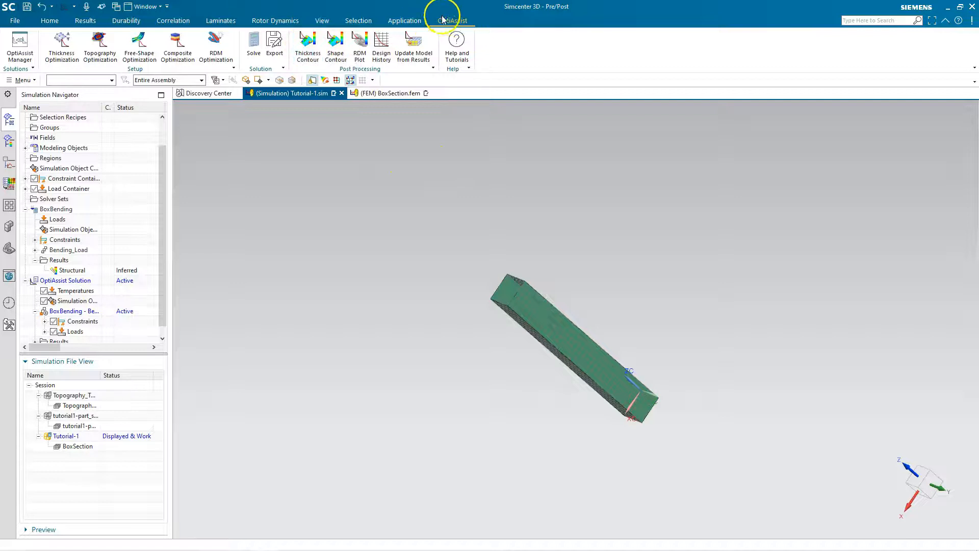
pyautogui.click(308, 38)
pyautogui.click(706, 149)
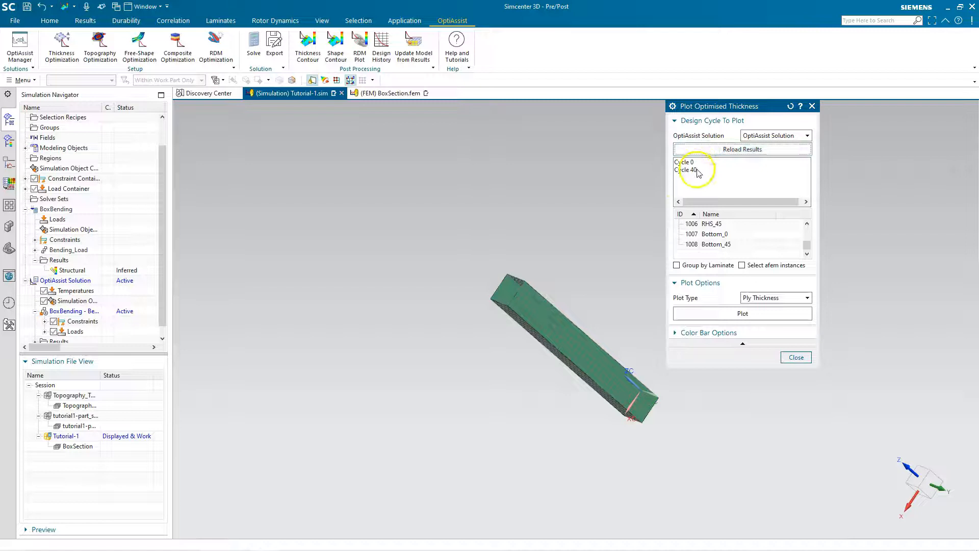
pyautogui.click(698, 171)
pyautogui.click(757, 298)
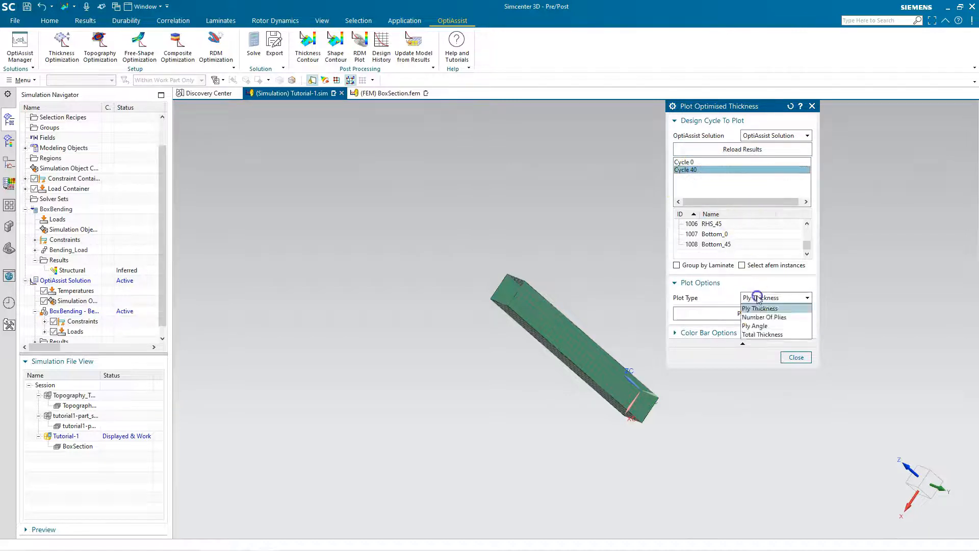
pyautogui.click(772, 311)
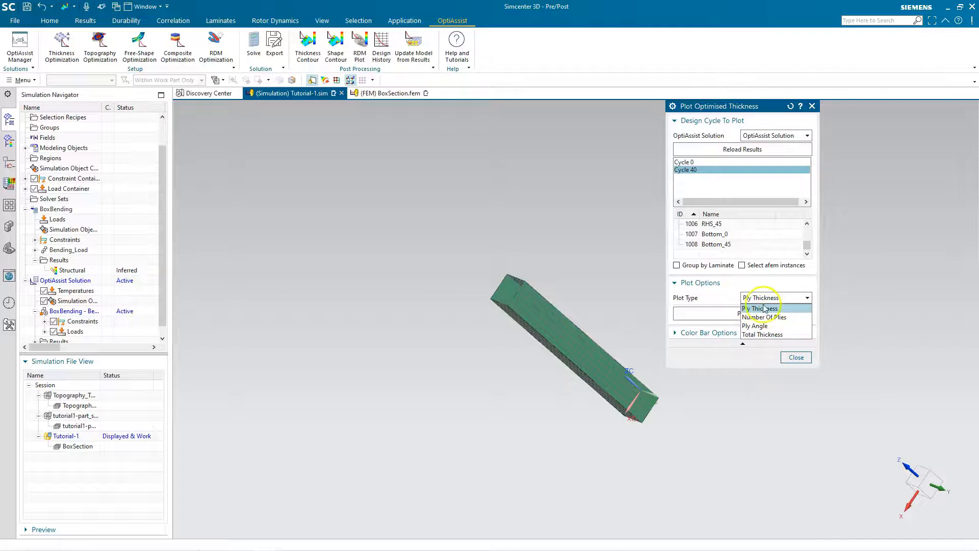
pyautogui.click(765, 334)
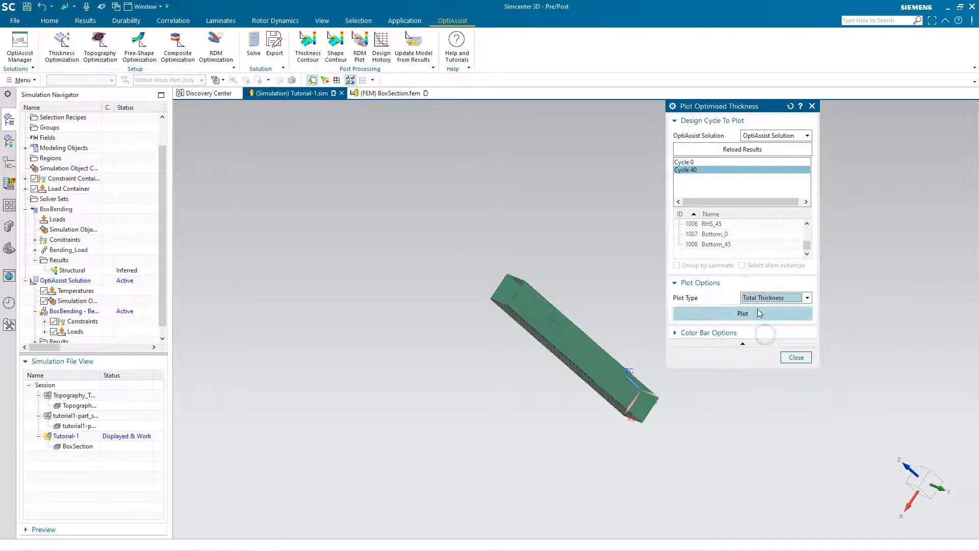
pyautogui.click(740, 313)
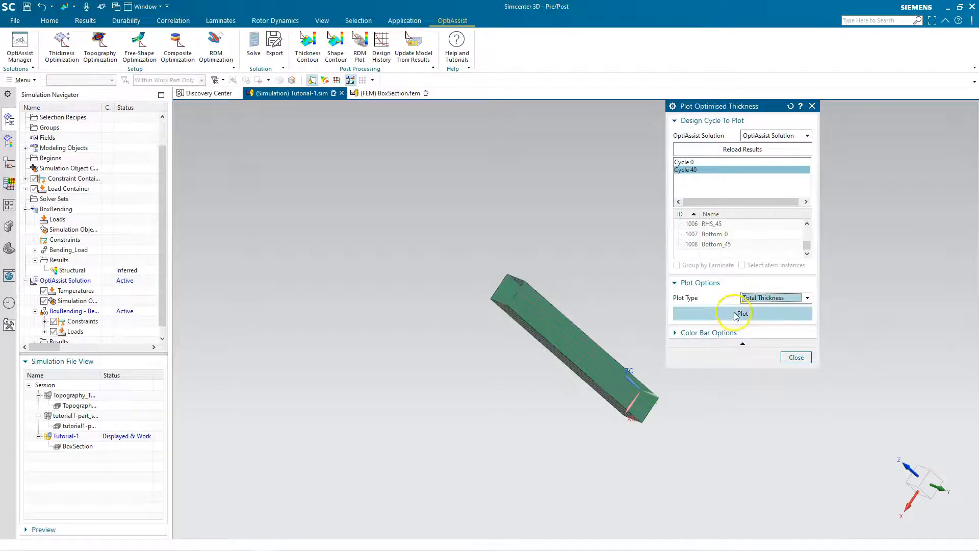
pyautogui.moveTo(606, 310); pyautogui.dragTo(556, 355, button='middle')
pyautogui.moveTo(543, 245)
pyautogui.mouseDown(button='middle')
pyautogui.moveTo(543, 228)
pyautogui.moveTo(531, 238)
pyautogui.mouseUp(button='middle')
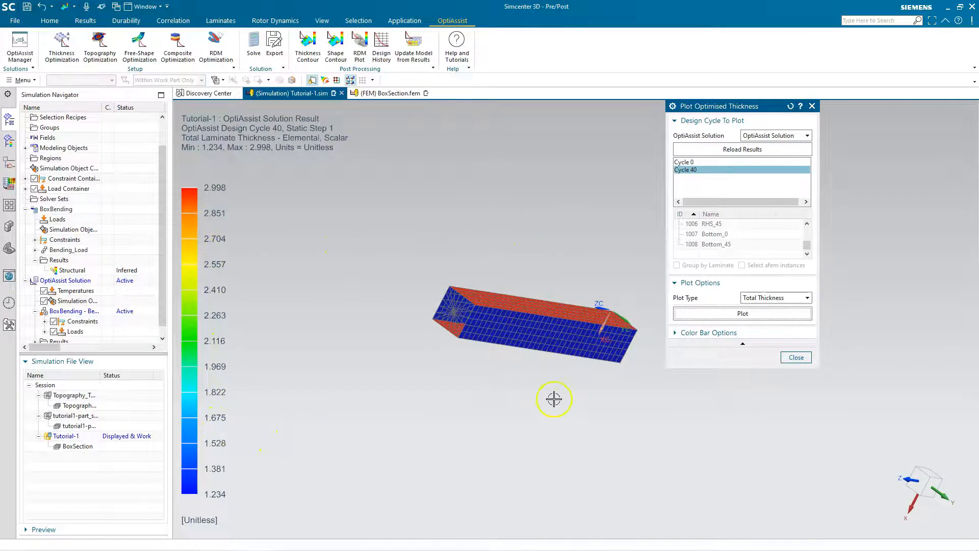
pyautogui.click(796, 358)
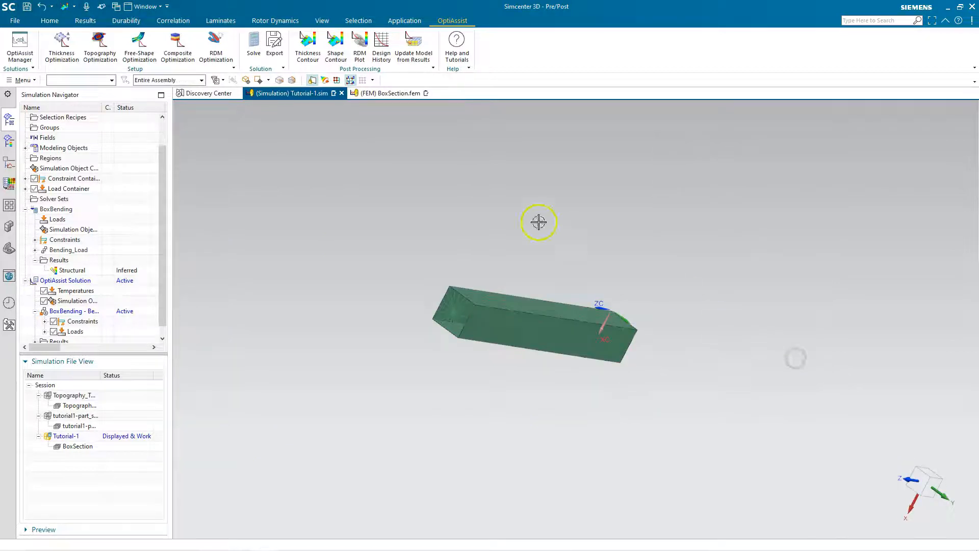
# - Update the Top, LHS, RHS and Bottom laminates from Cycle 40, saving a new Sim/Fem with the suffix -opt and deleting the OptiAssist solution
pyautogui.click(413, 48)
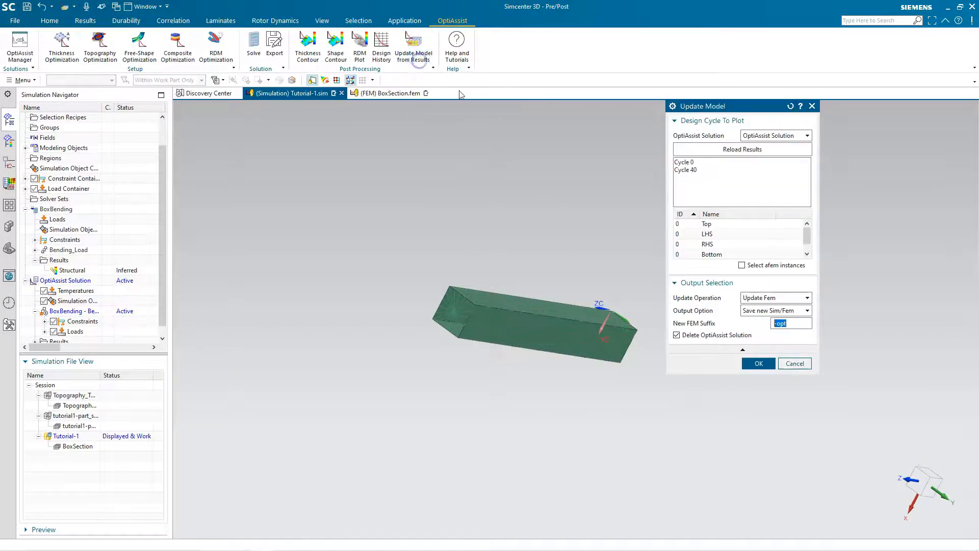
pyautogui.click(689, 169)
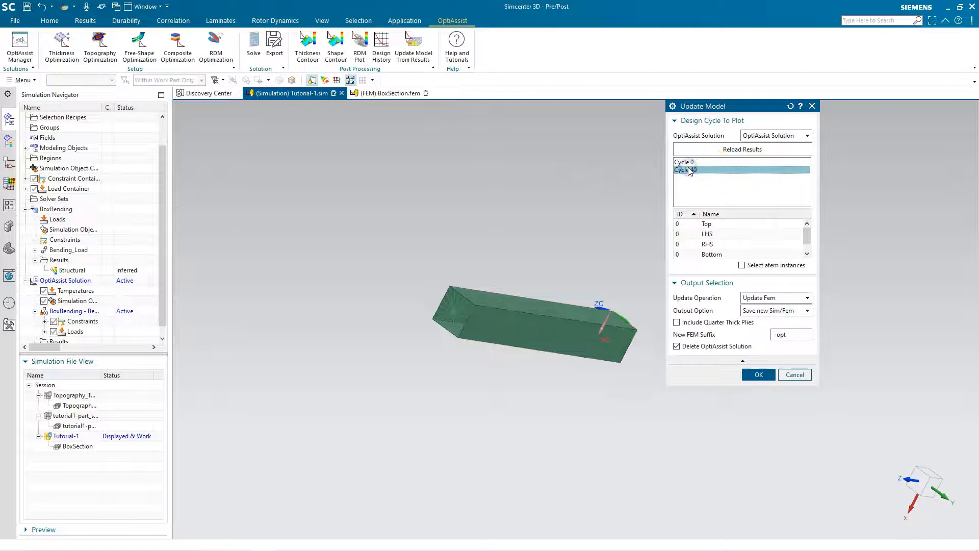
pyautogui.click(718, 224)
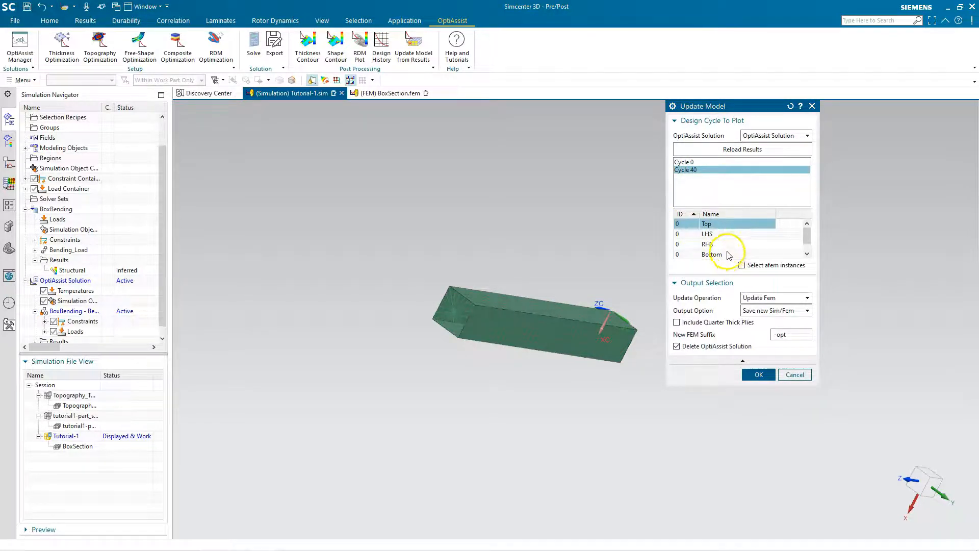
pyautogui.keyDown('shift'); pyautogui.click(728, 252); pyautogui.keyUp('shift')
pyautogui.click(725, 225)
pyautogui.keyDown('shift'); pyautogui.click(733, 254); pyautogui.keyUp('shift')
pyautogui.click(755, 376)
pyautogui.click(432, 290)
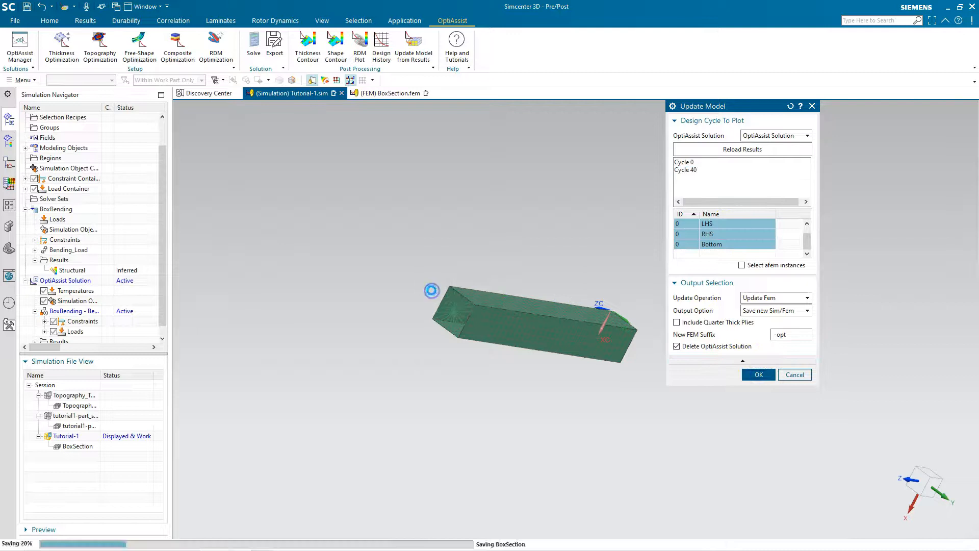